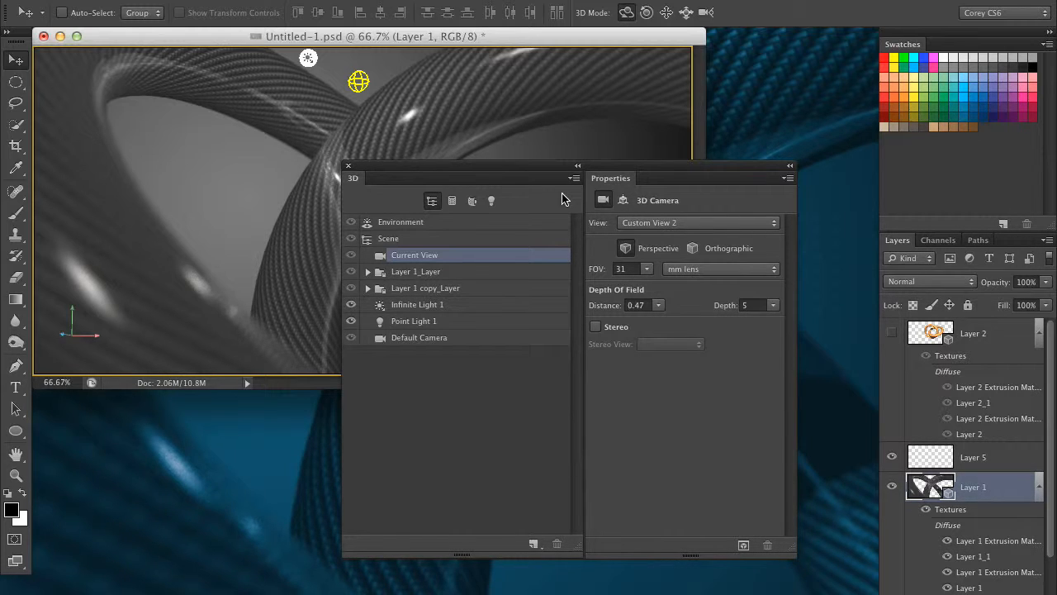
Step: Rearrange the floating 3D and Properties panel group beside the document window, briefly hiding and showing all panels
left_click_drag(667, 167, 670, 200)
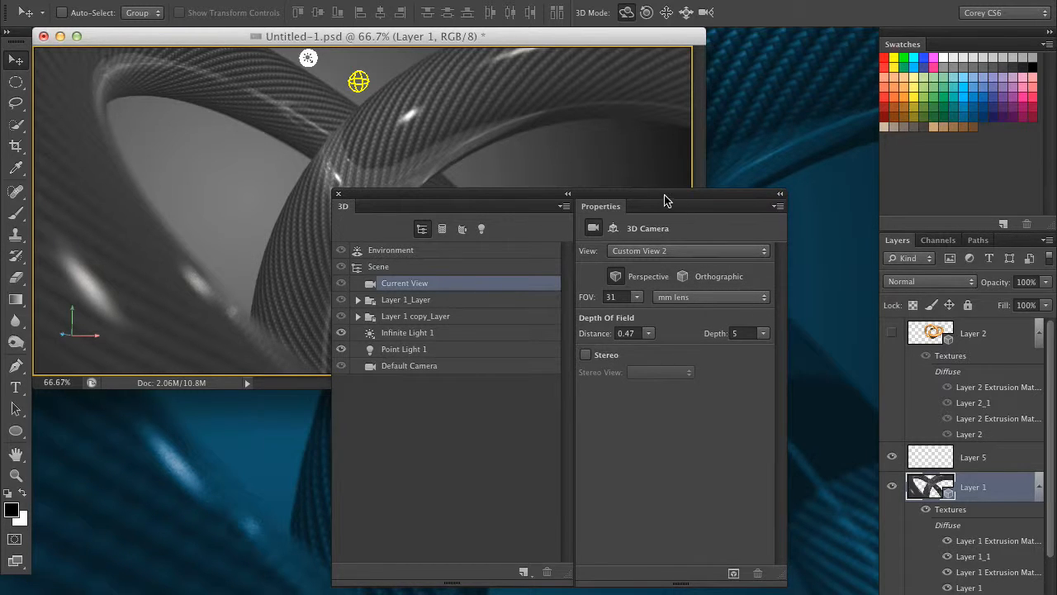
left_click_drag(661, 199, 682, 195)
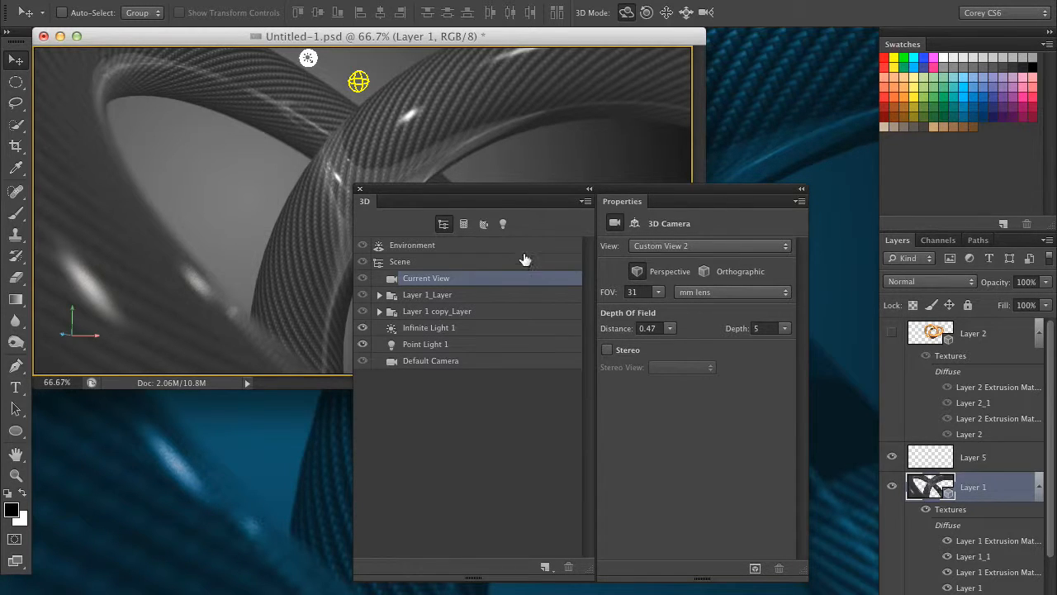
left_click_drag(584, 194, 470, 450)
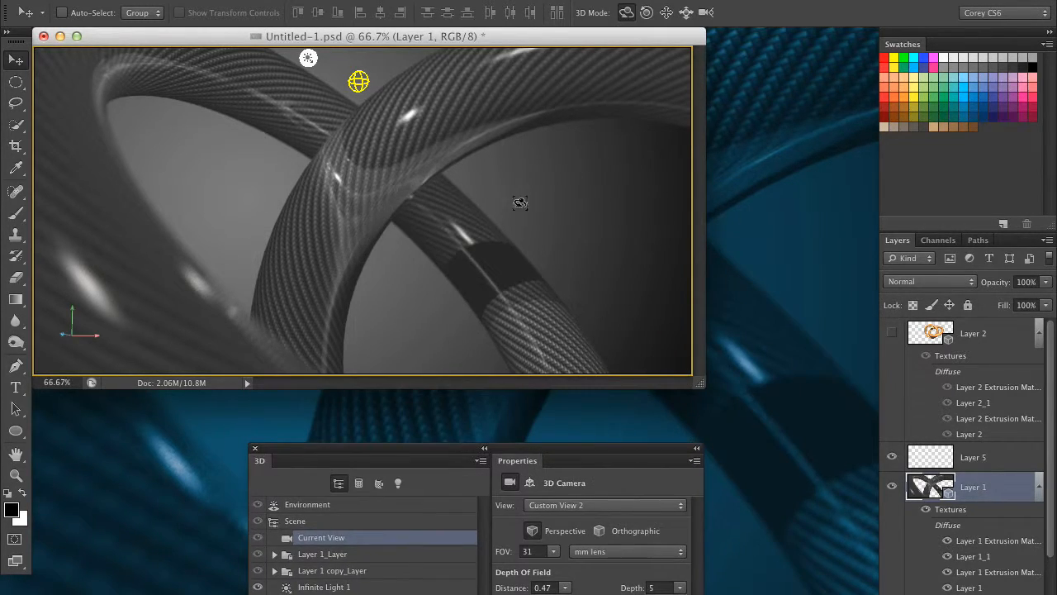
key("Tab")
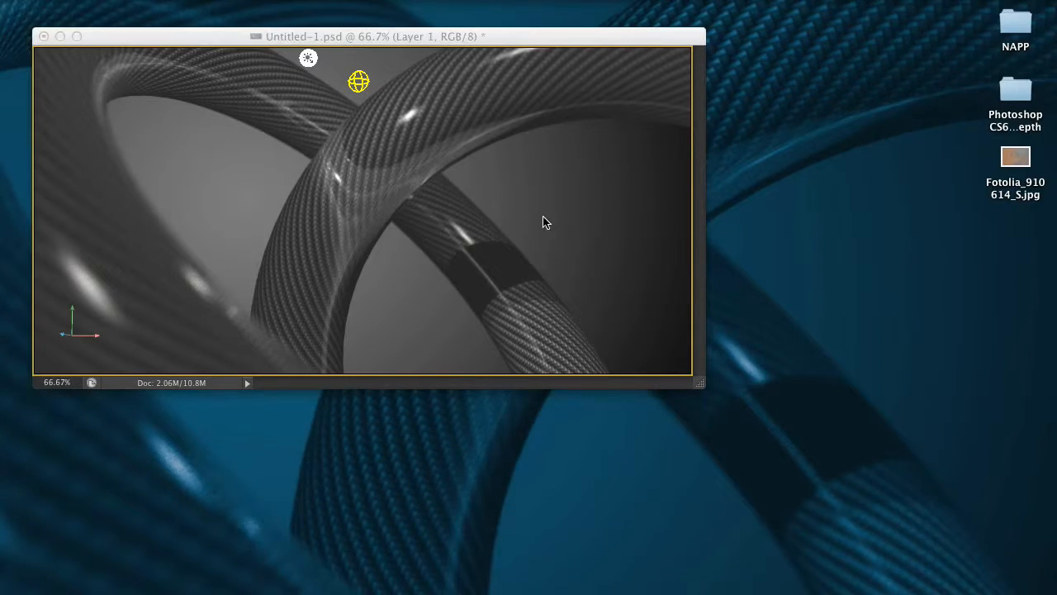
key("Tab")
left_click_drag(616, 452, 732, 250)
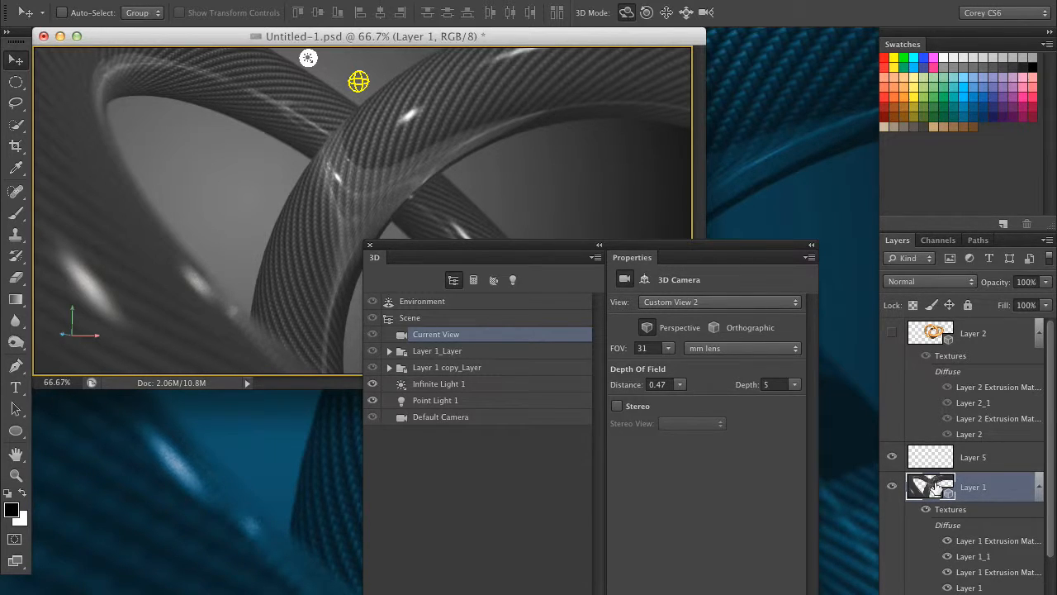
left_click_drag(677, 249, 719, 180)
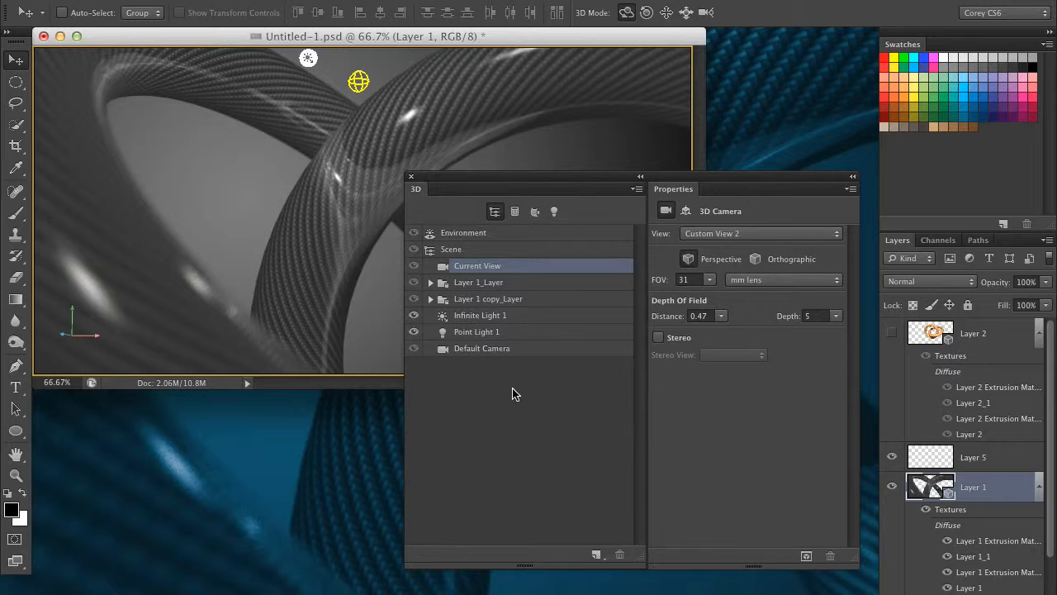
left_click_drag(552, 183, 525, 191)
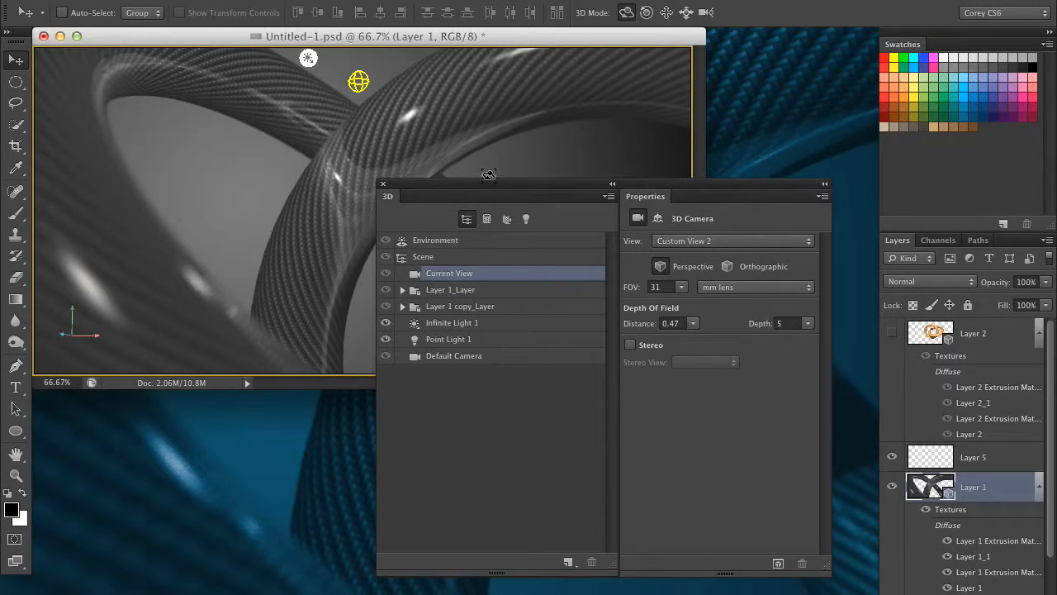
Step: Browse the 3D panel's mesh, material and light filters, then return to the whole-scene listing
left_click(487, 218)
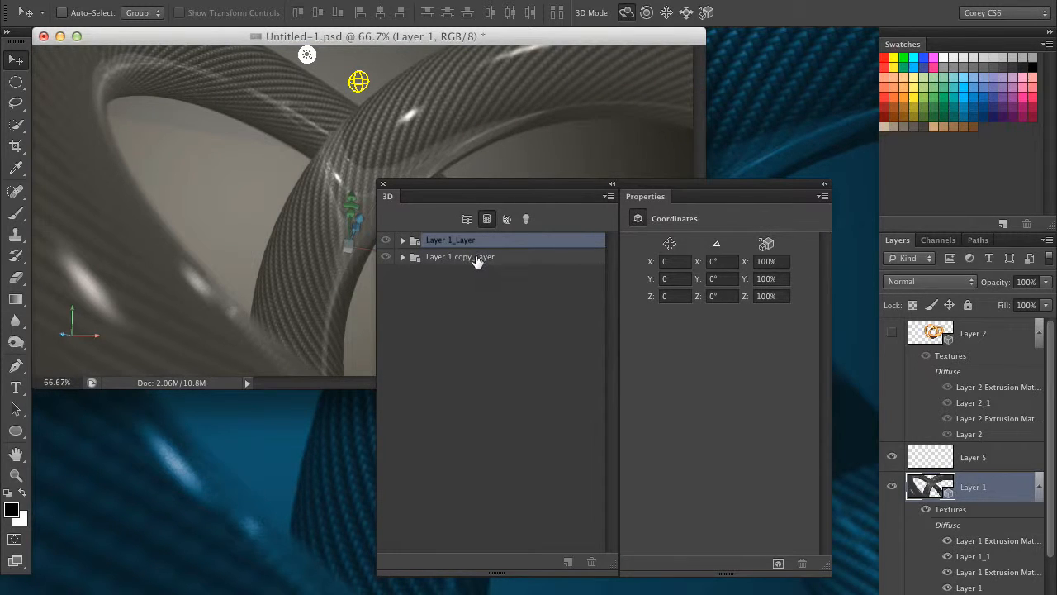
left_click(507, 220)
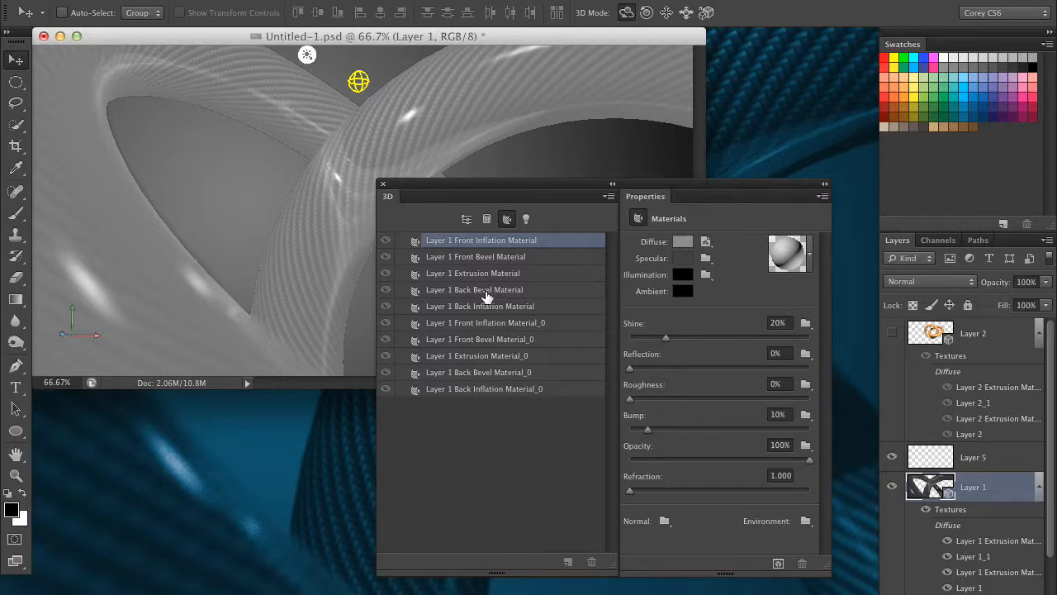
left_click(526, 219)
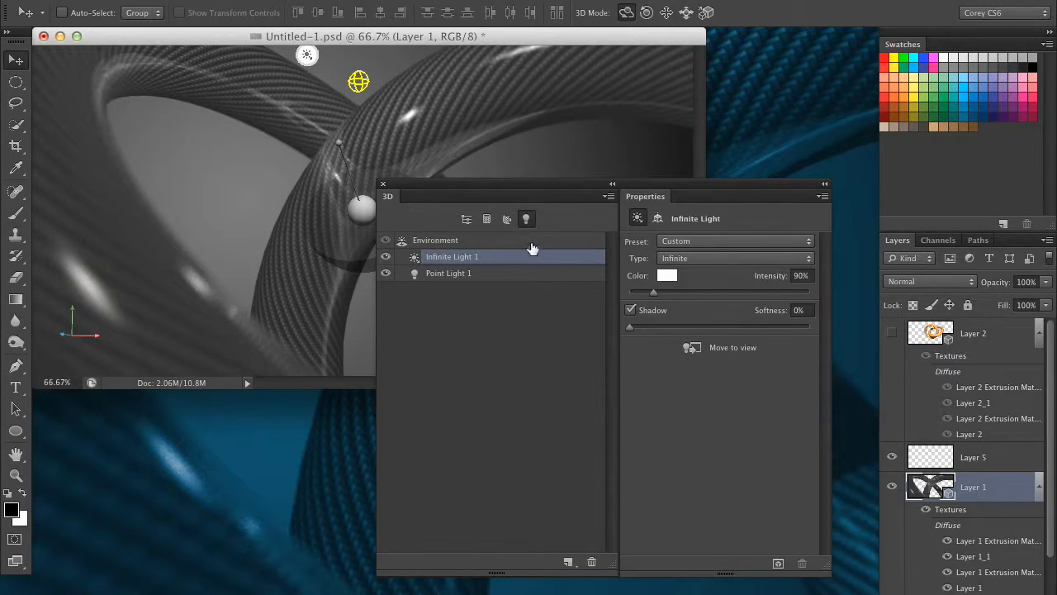
left_click(473, 222)
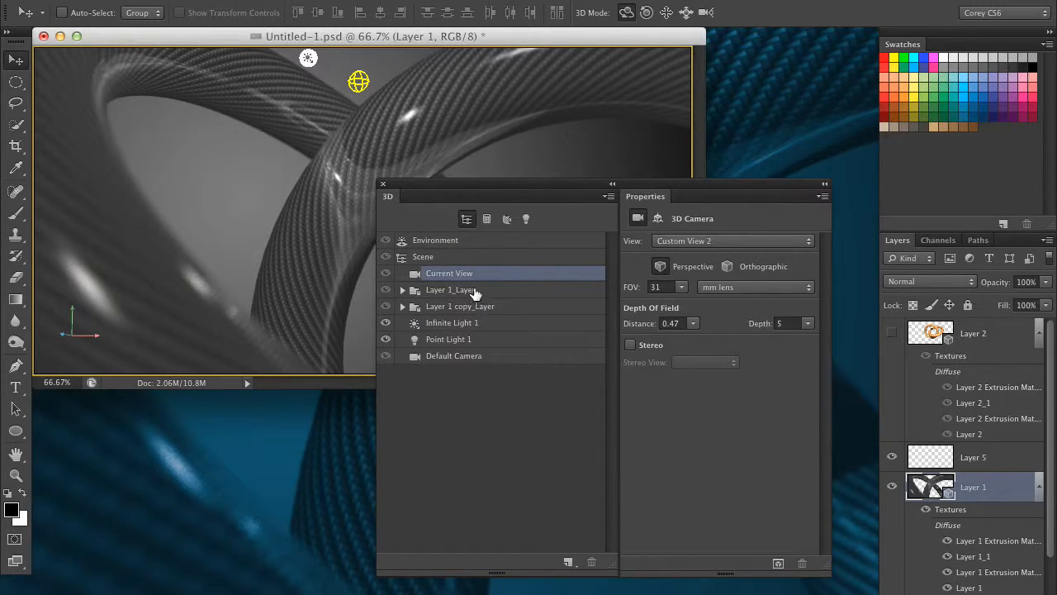
Step: Select the environment, scene, current view and both layer groups in turn to inspect their properties
left_click(477, 243)
left_click(491, 260)
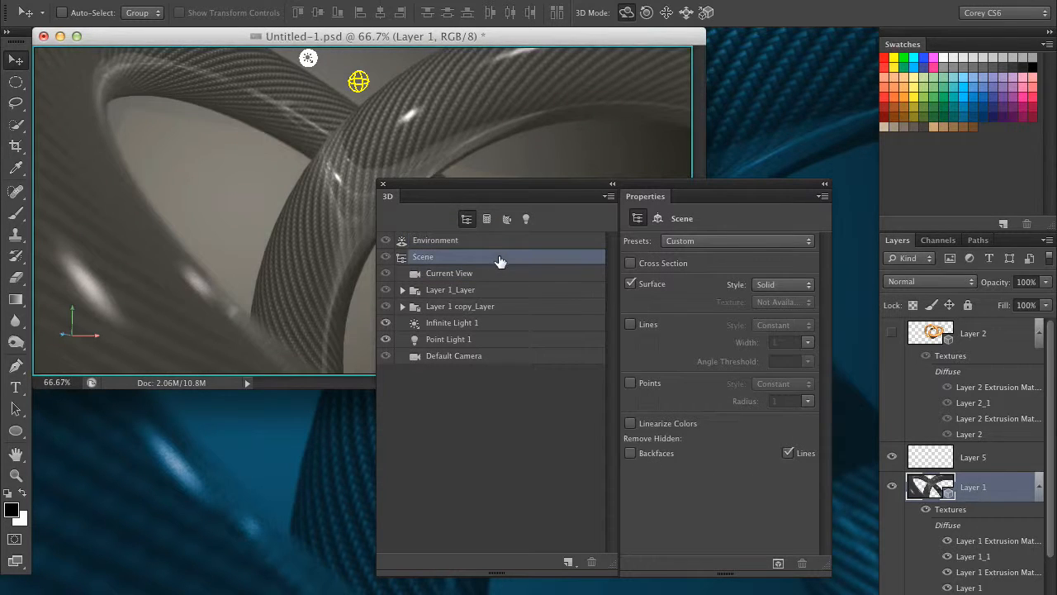
left_click(505, 275)
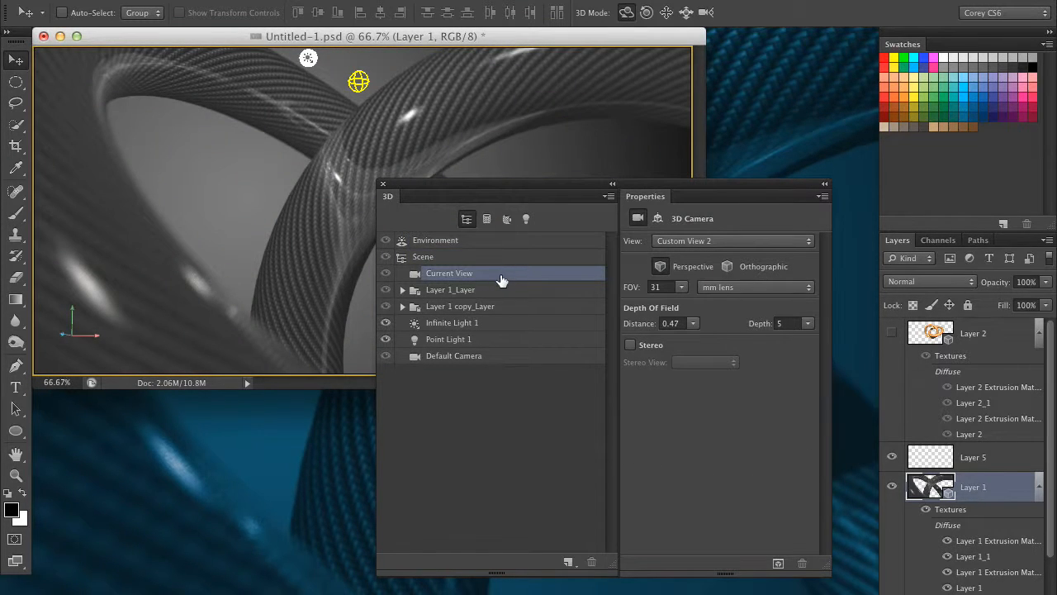
left_click(492, 295)
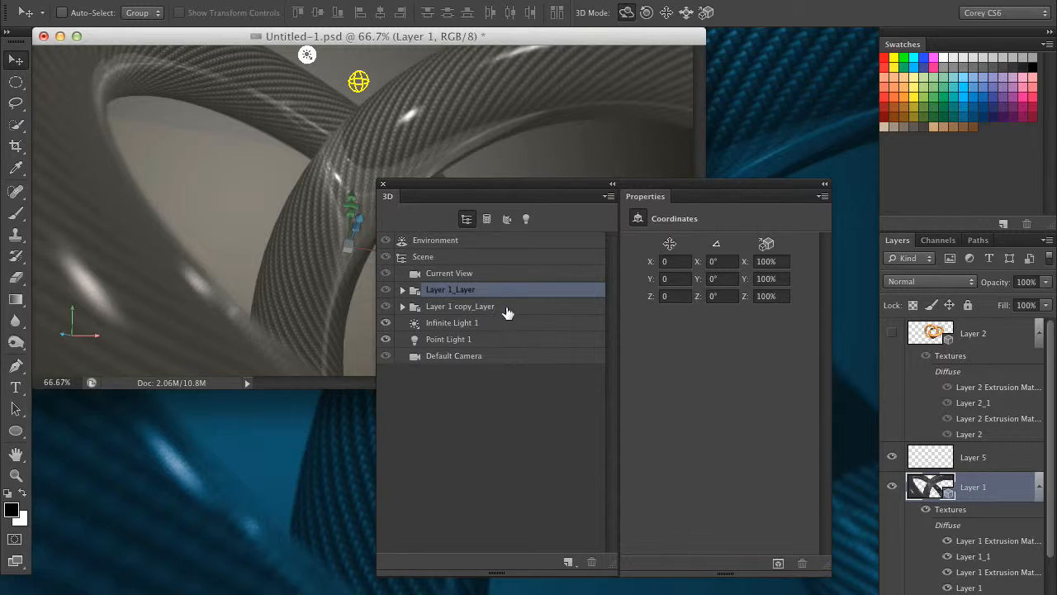
left_click(506, 310)
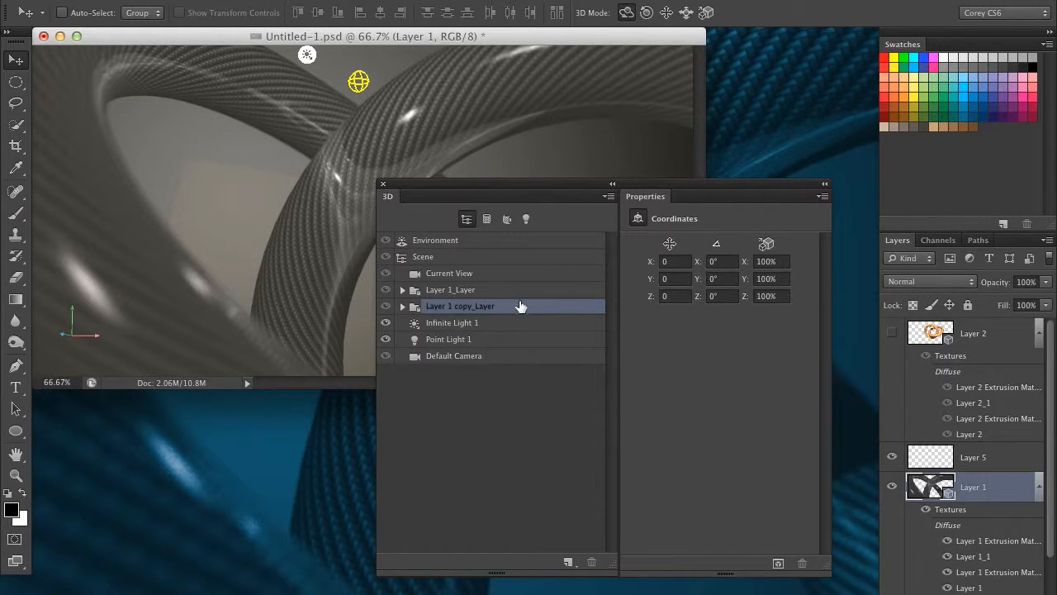
Step: Undock the Layers panel into a floating window beside the document and lengthen it
left_click_drag(897, 240, 150, 132)
left_click_drag(306, 308, 291, 498)
scroll(248, 368, "down", 3)
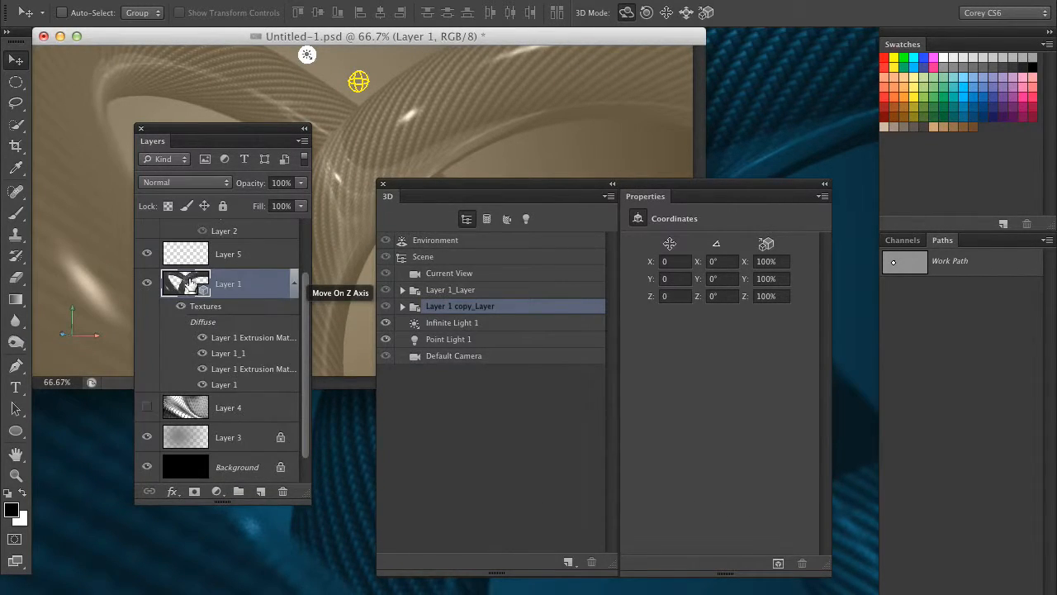
Step: Expand both layer groups in the 3D panel and enlarge the panel to show their meshes and materials
left_click_drag(468, 185, 484, 179)
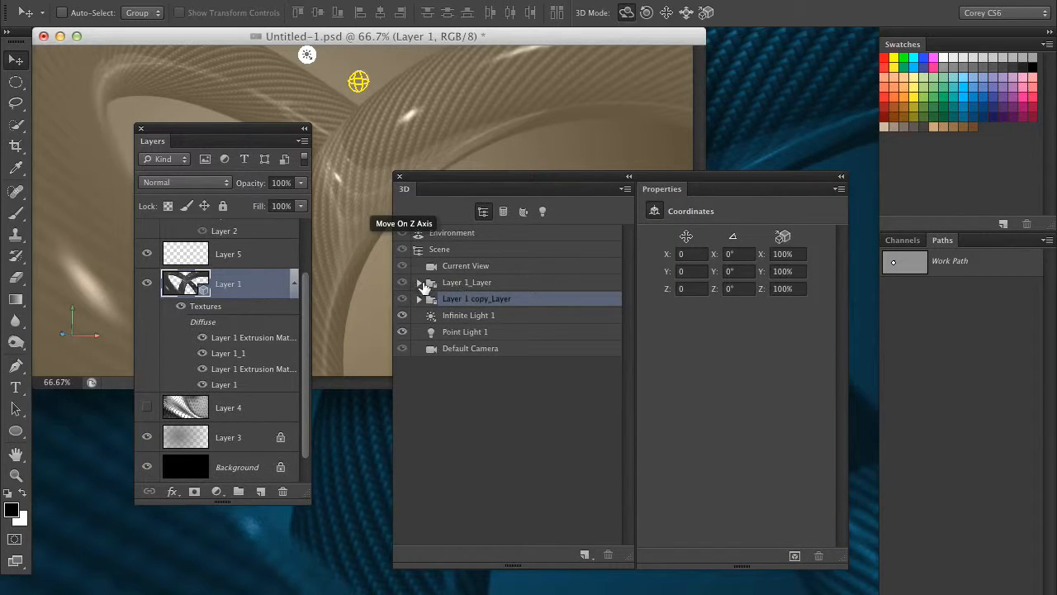
left_click(418, 282)
left_click(419, 414)
left_click_drag(525, 185, 517, 79)
left_click_drag(618, 450, 615, 574)
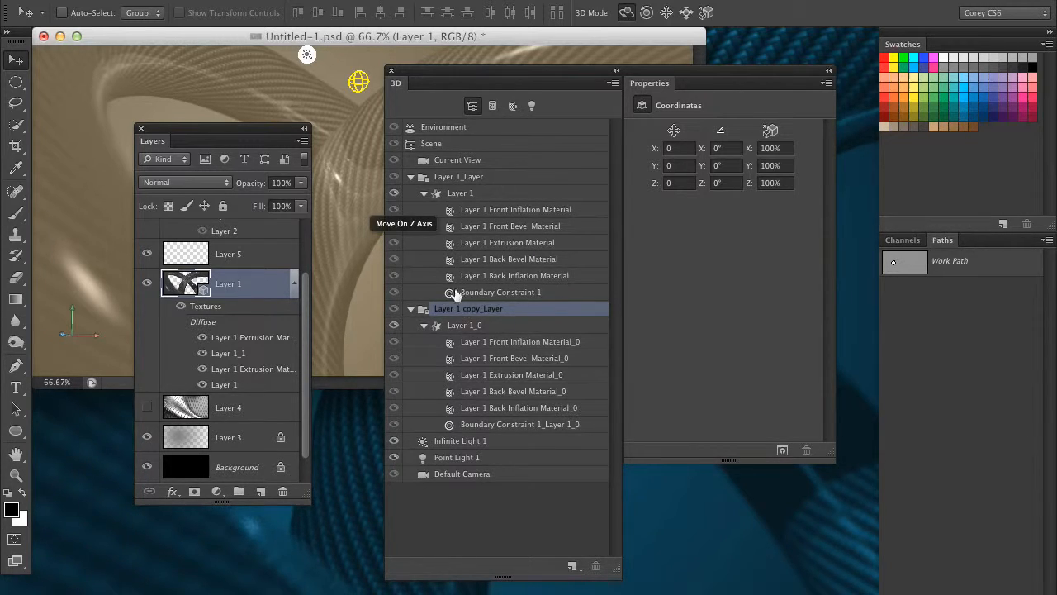
Step: Inspect the Layer 1 mesh properties, then collapse both layer groups
left_click(419, 199)
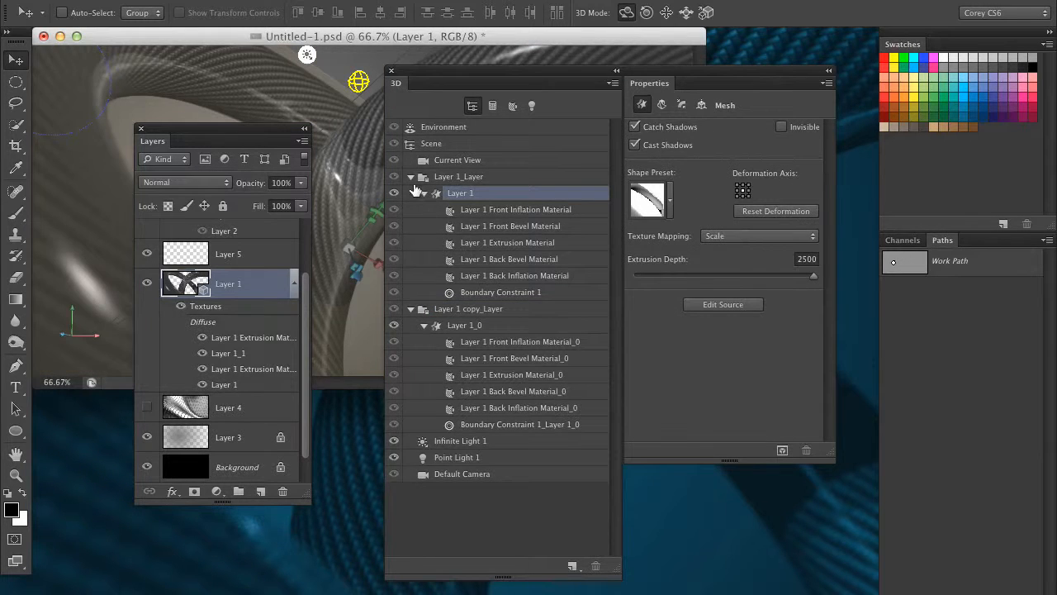
left_click(411, 177)
left_click(410, 193)
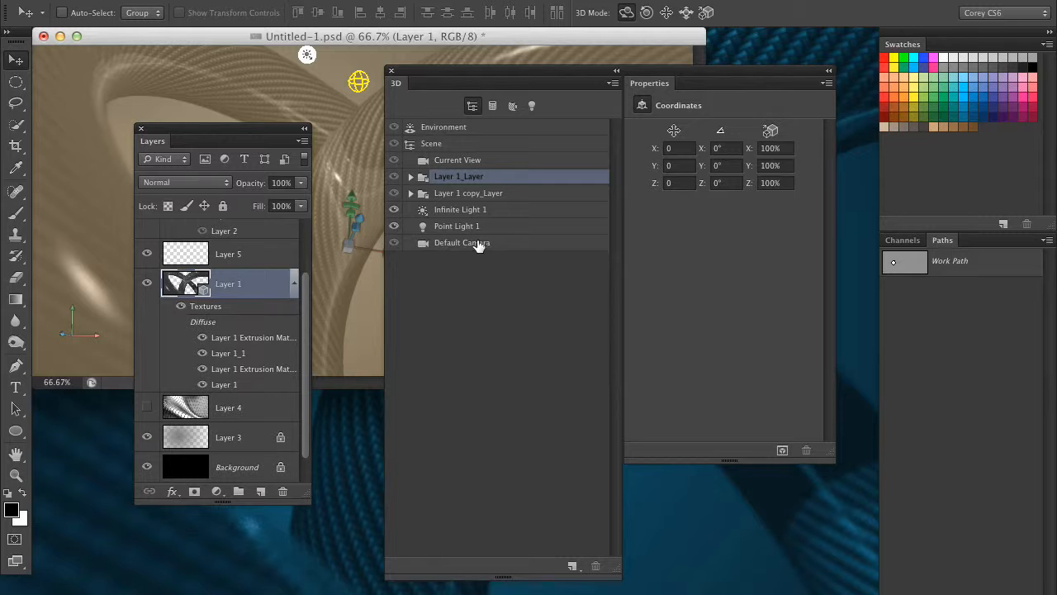
Step: Reposition and shorten the 3D panel group, then inspect Infinite Light 1 and Point Light 1
left_click_drag(472, 86, 558, 109)
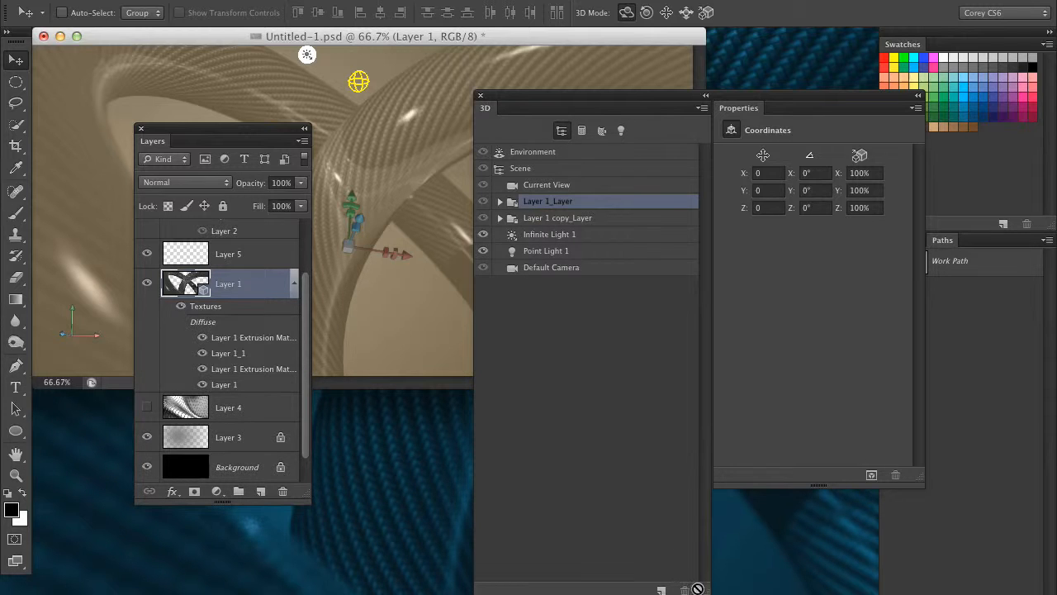
left_click_drag(701, 592, 698, 489)
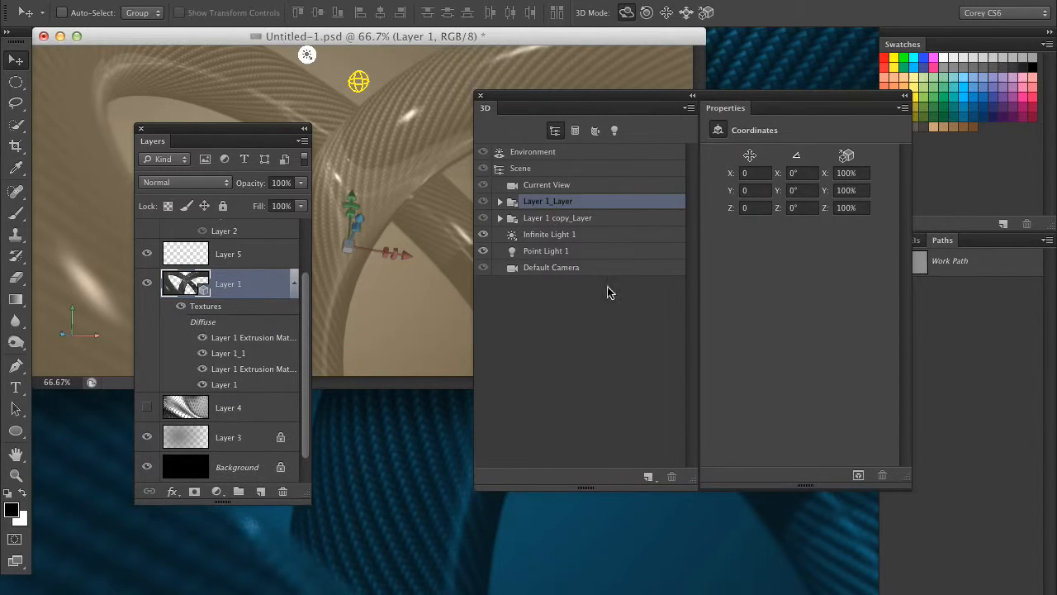
left_click(555, 236)
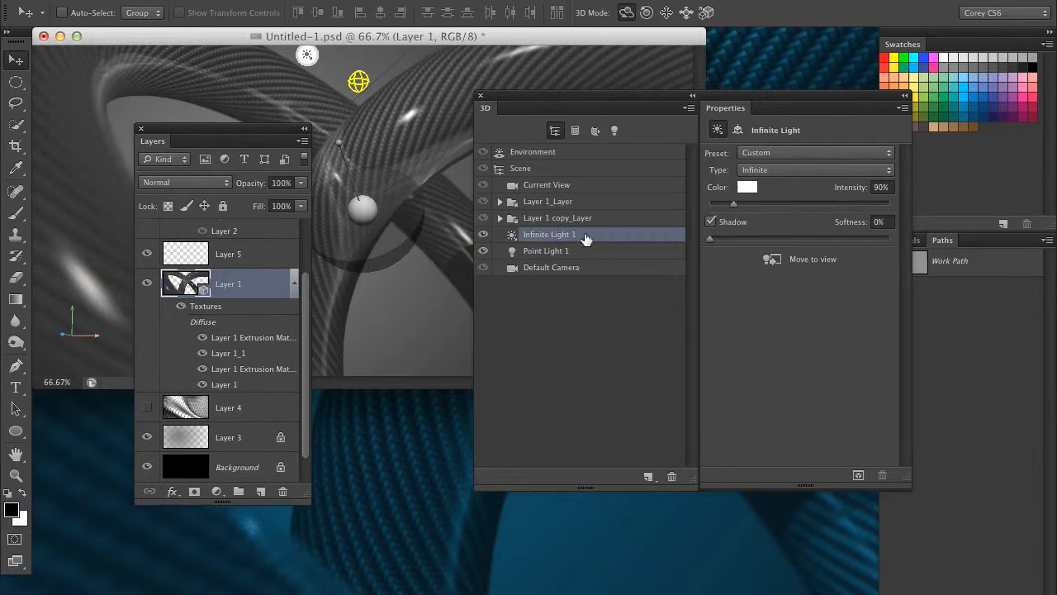
left_click(587, 256)
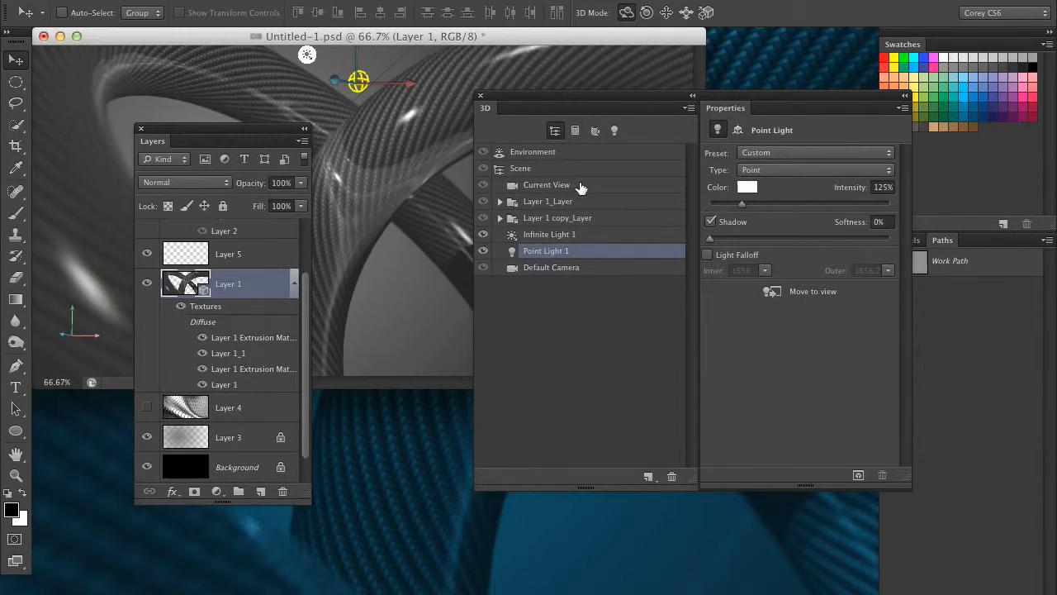
Step: Select the current view and the scene in turn to compare their properties
left_click_drag(590, 94, 521, 105)
left_click(512, 198)
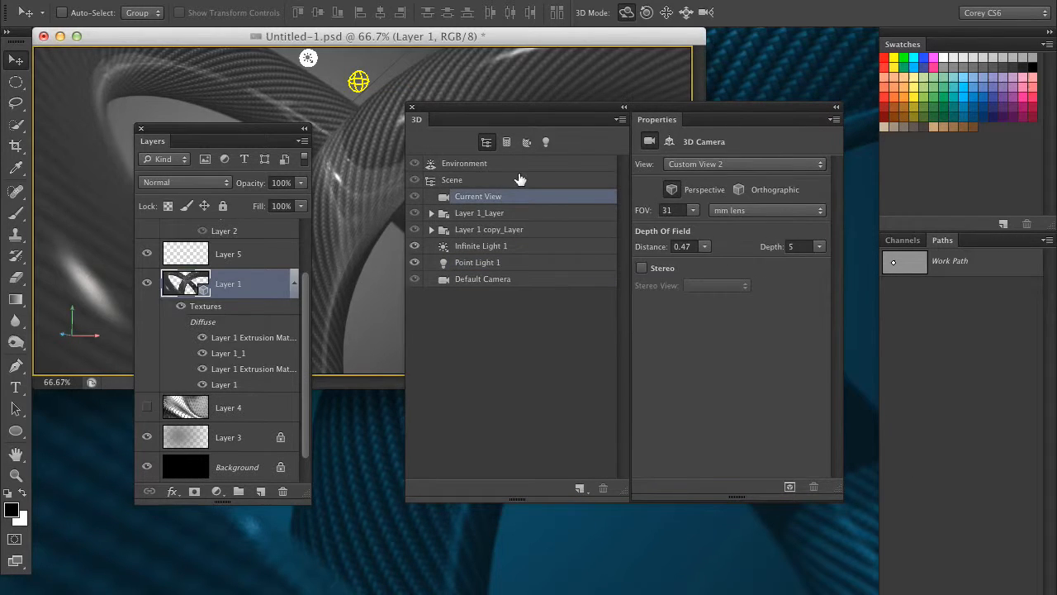
left_click(521, 179)
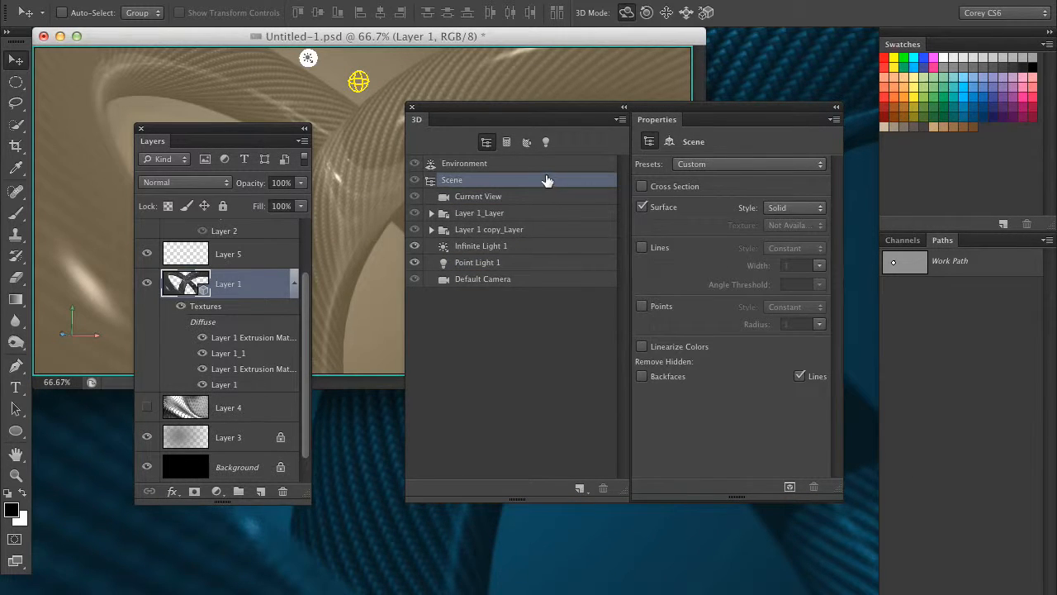
left_click(529, 199)
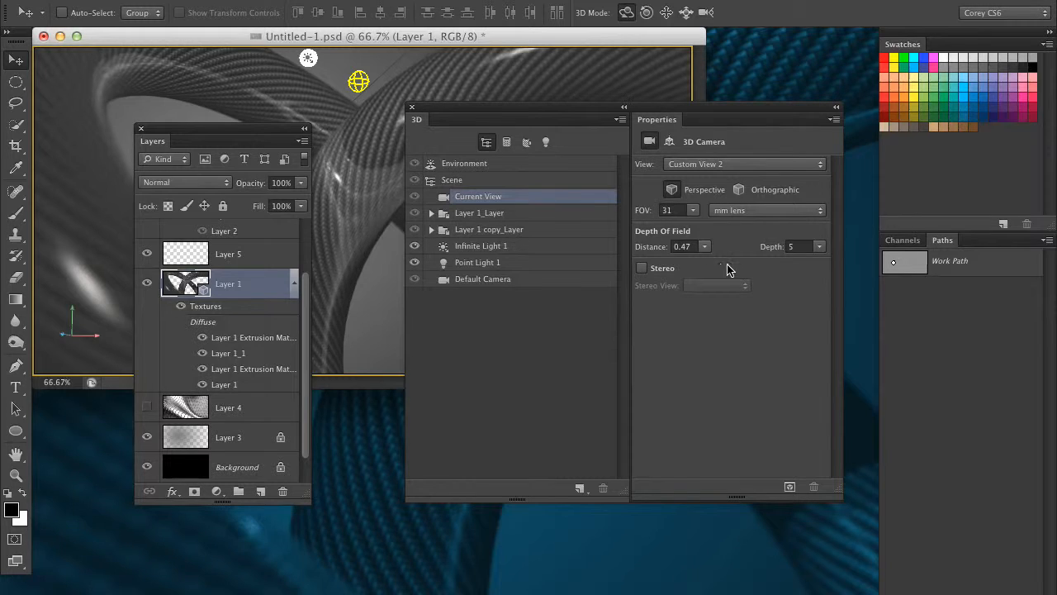
Step: Expand Layer 1_Layer and select its Layer 1 mesh to view the mesh properties
left_click_drag(460, 117, 487, 200)
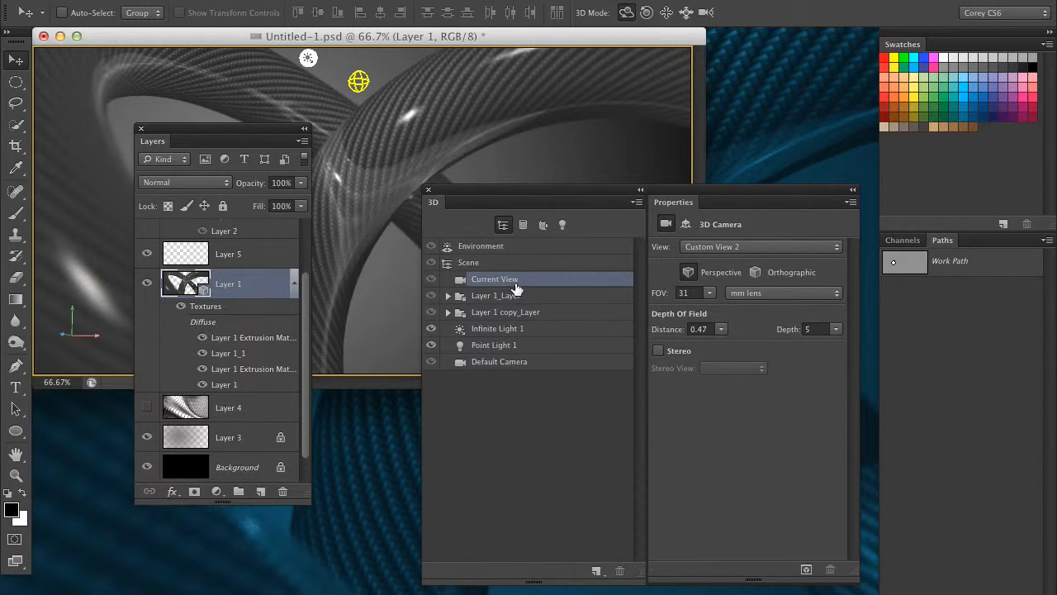
left_click(535, 301)
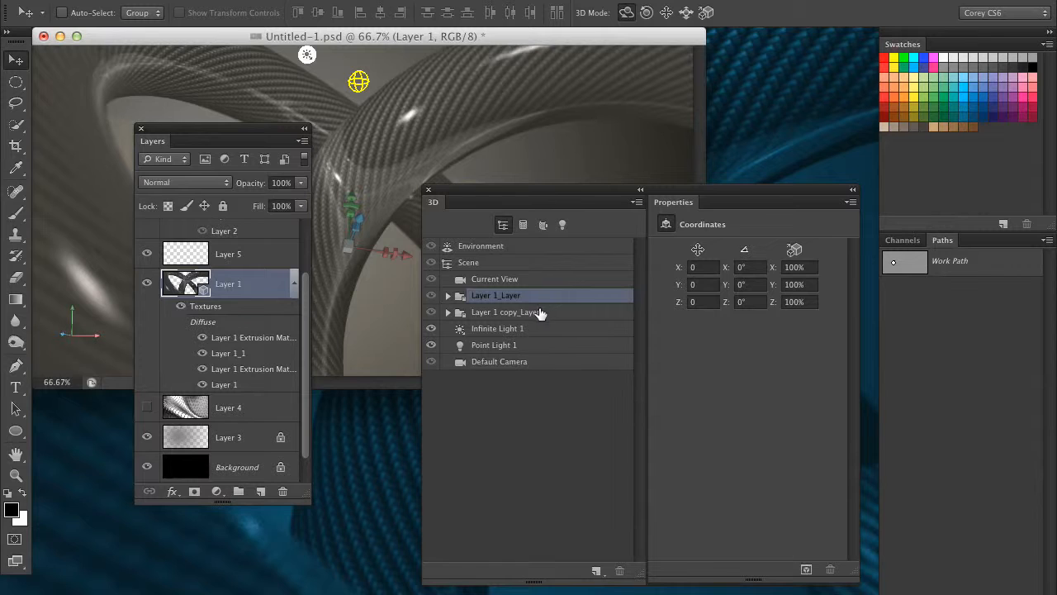
left_click(447, 296)
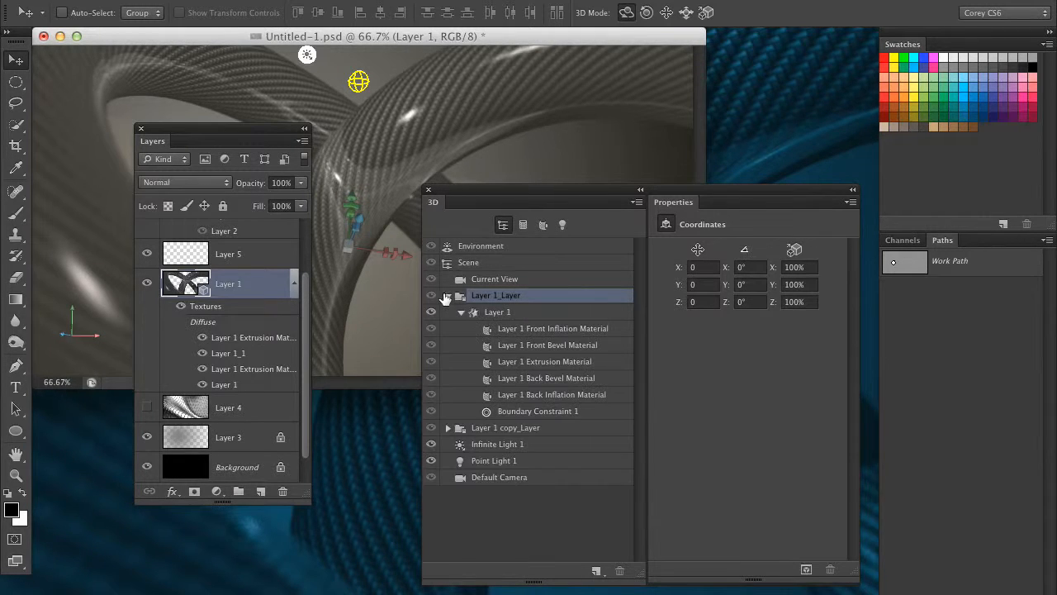
left_click(525, 314)
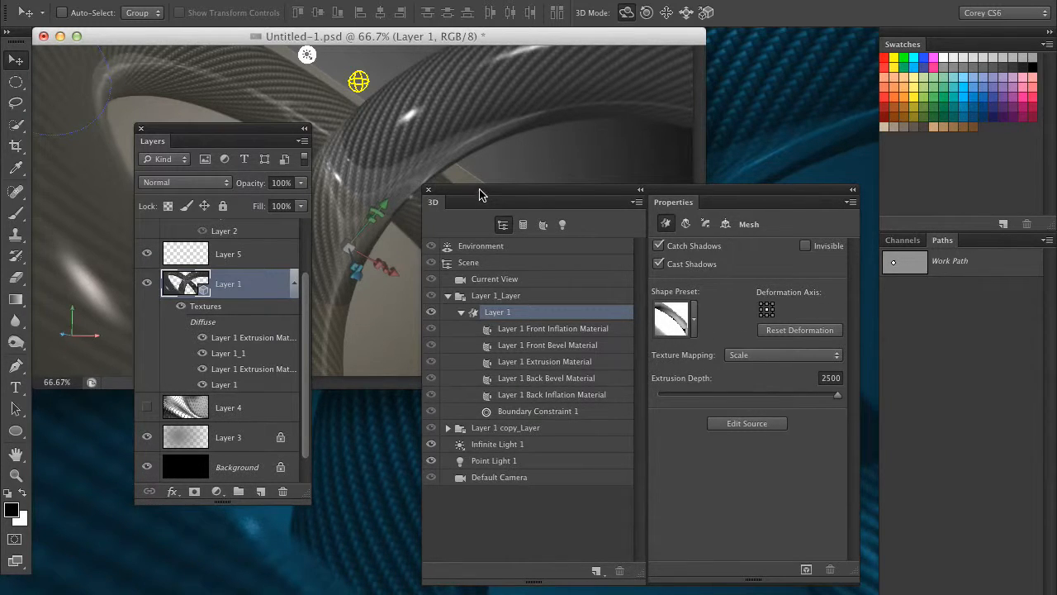
Step: Move the panel group lower and undo the last change to the 3D scene
left_click_drag(479, 195, 654, 259)
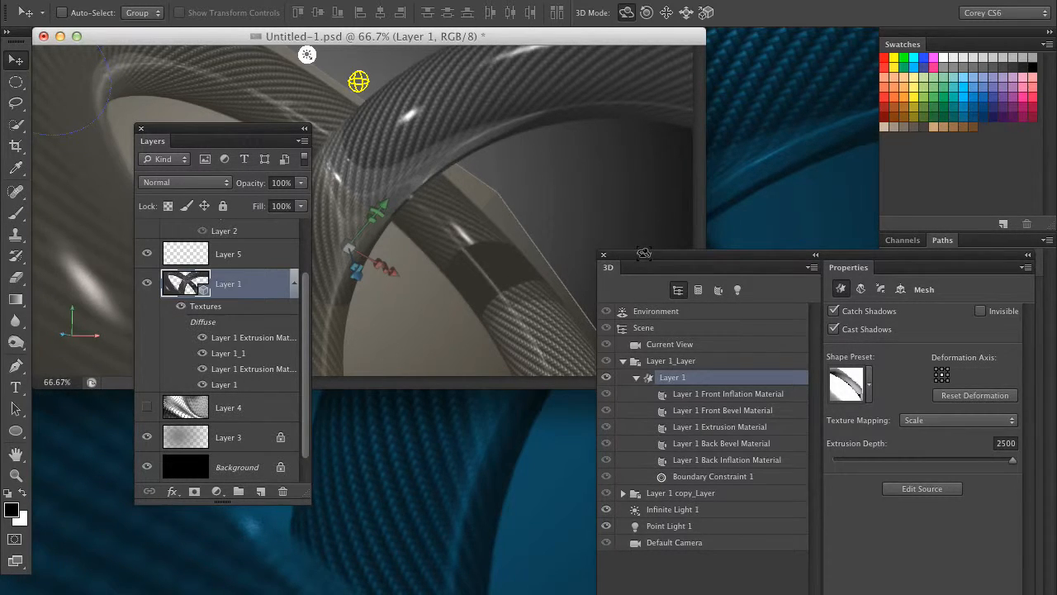
key("super+z")
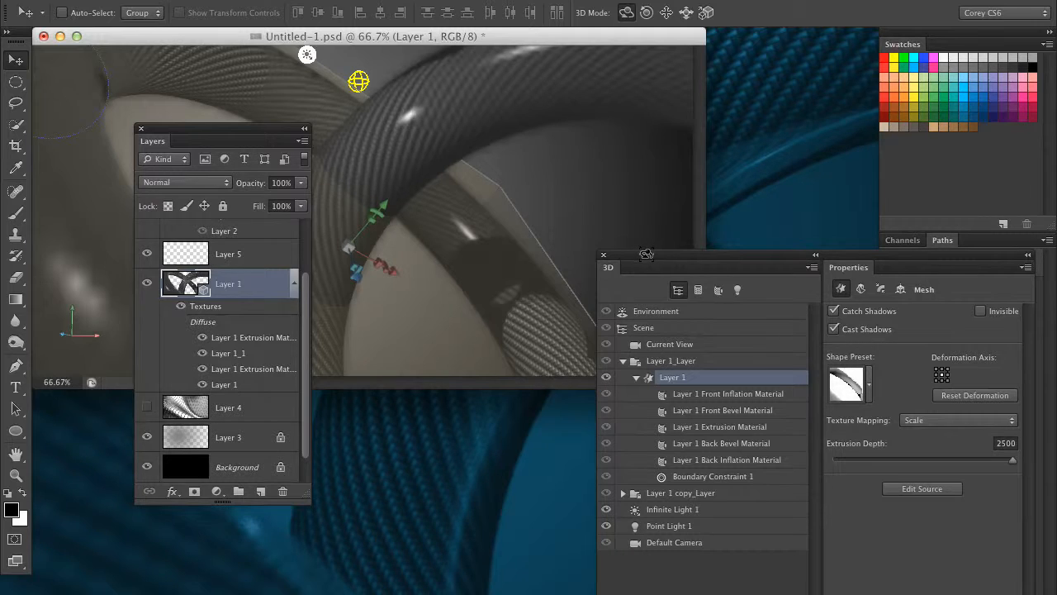
Step: Move the panel group back up, collapse Layer 1_Layer and select the current view
left_click_drag(648, 260, 522, 112)
left_click(495, 214)
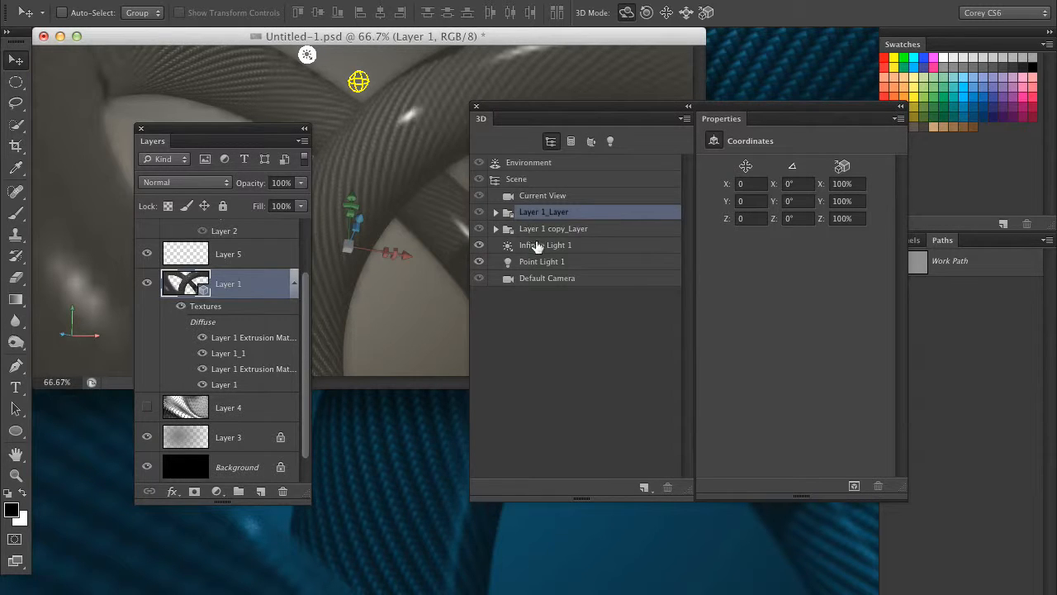
left_click(560, 198)
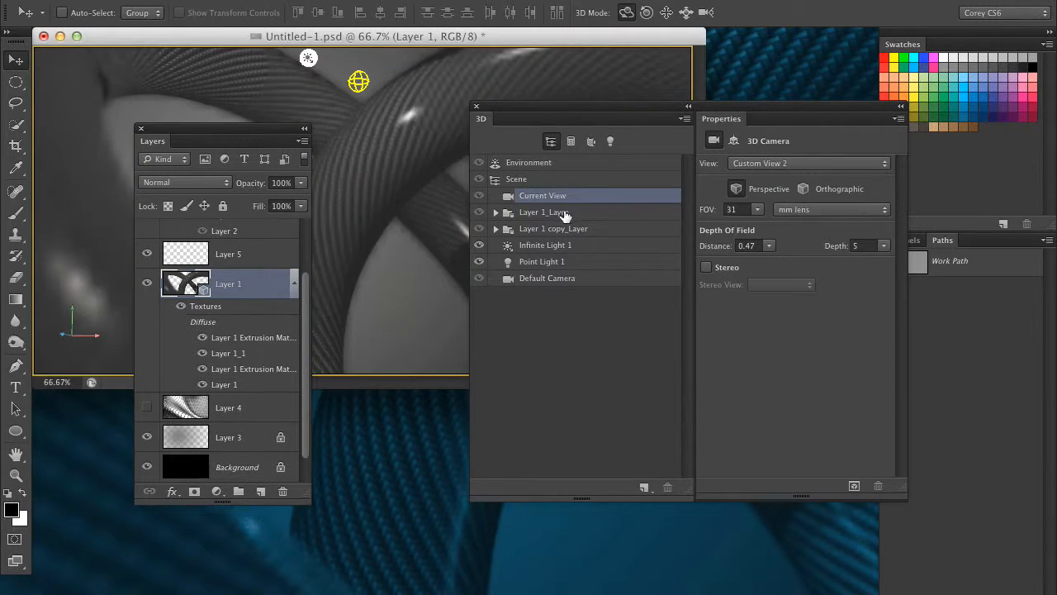
Step: Select Layer 1_Layer, Layer 1 copy_Layer and Infinite Light 1 in turn to compare their properties
left_click(567, 212)
left_click(570, 229)
left_click(571, 246)
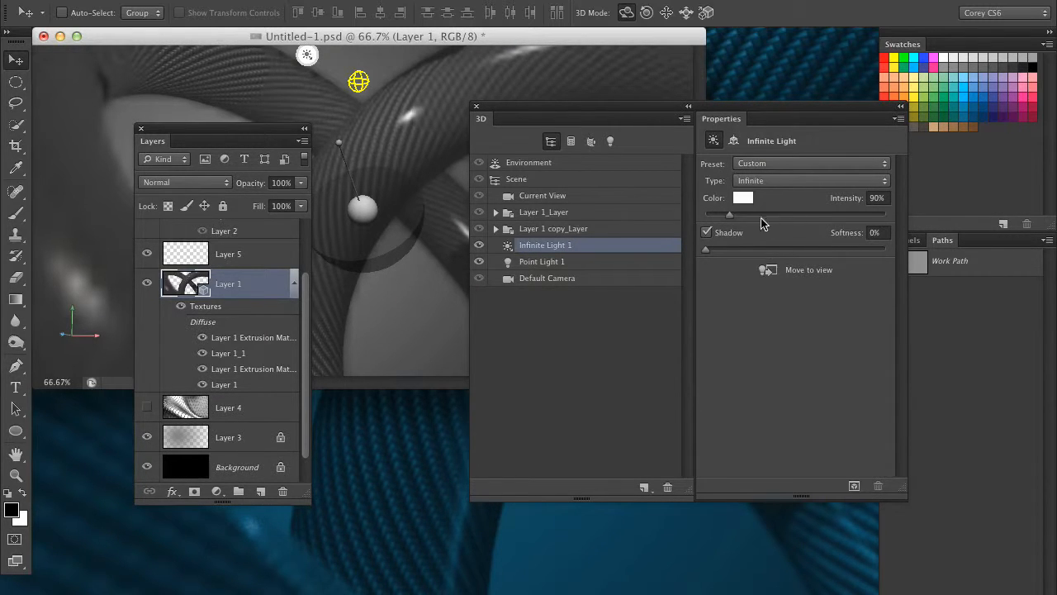
Step: Expand Layer 1_Layer, select its Layer 1 mesh, and filter the 3D panel by materials then back to the whole scene
left_click(495, 212)
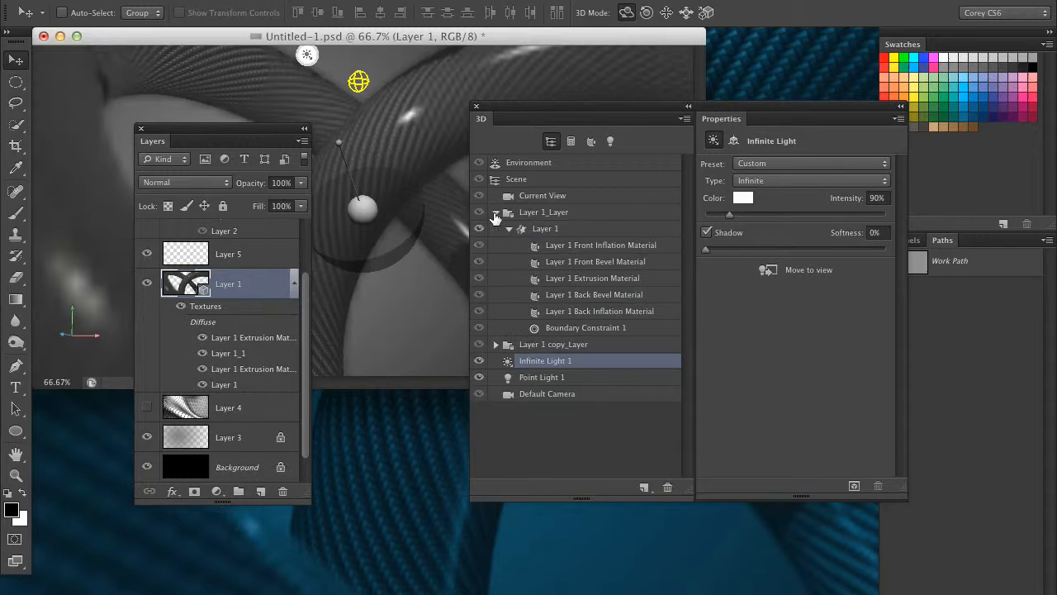
left_click(574, 231)
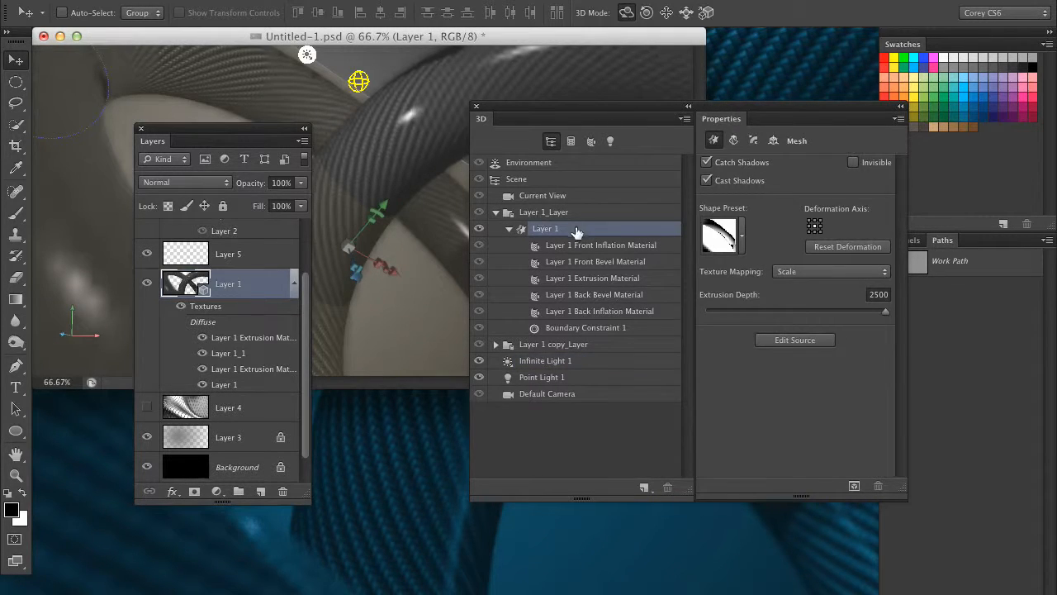
left_click(591, 143)
left_click(551, 141)
Step: Minimize the carbon-fibre document and, in the cube document, select Cube Wrap and Cube_Material to view their properties
left_click(60, 37)
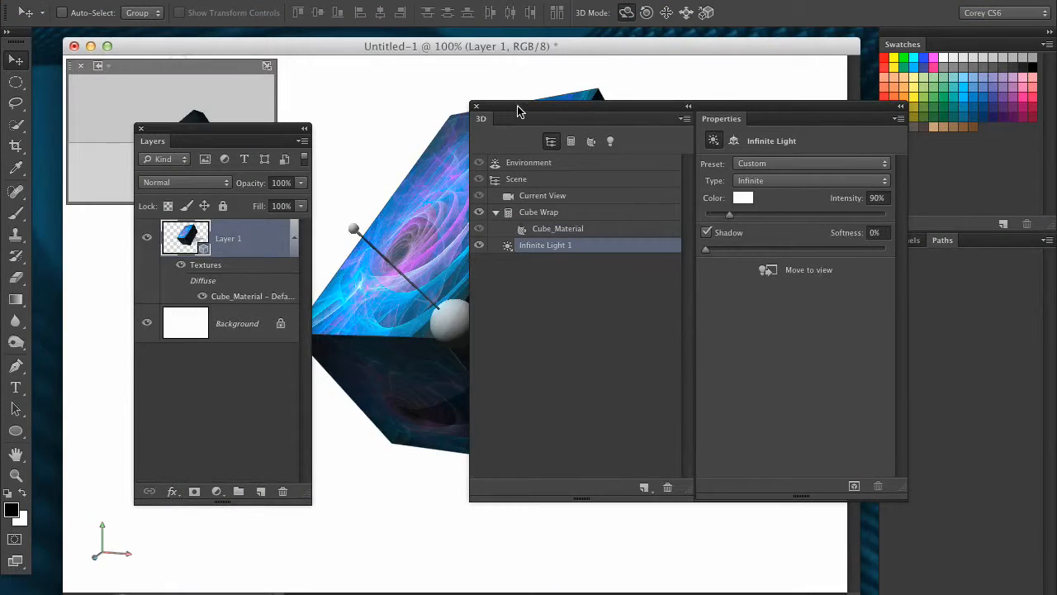
left_click_drag(517, 108, 727, 208)
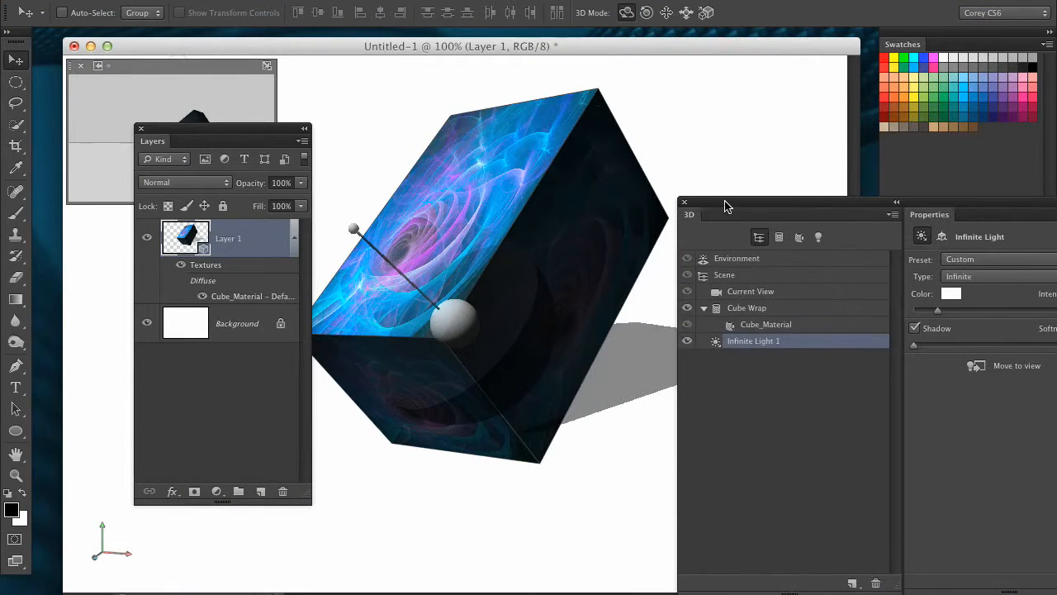
left_click(777, 316)
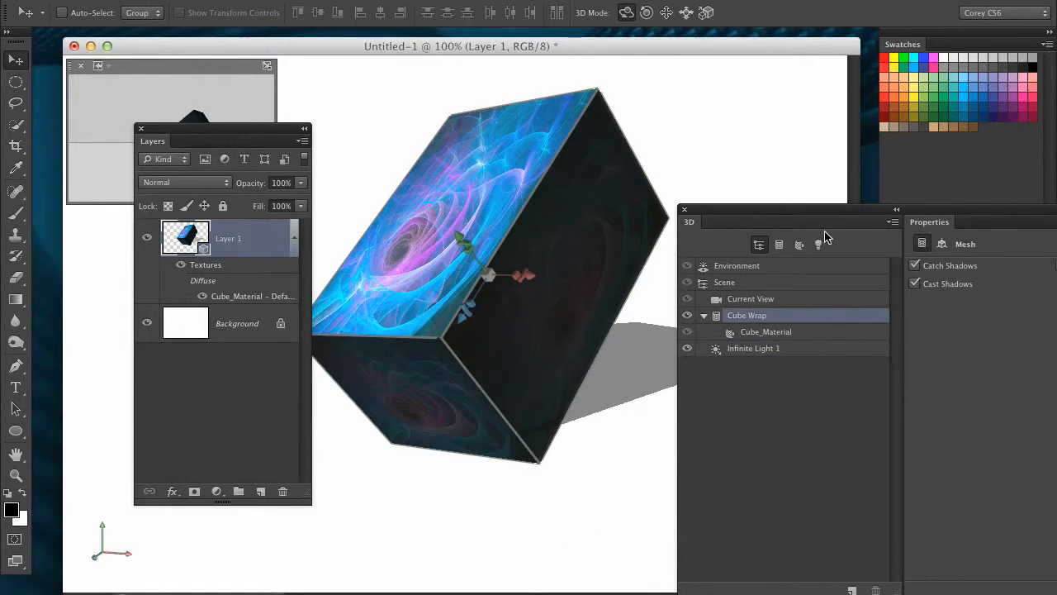
left_click(797, 333)
left_click_drag(799, 207, 681, 180)
left_click_drag(432, 45, 435, 70)
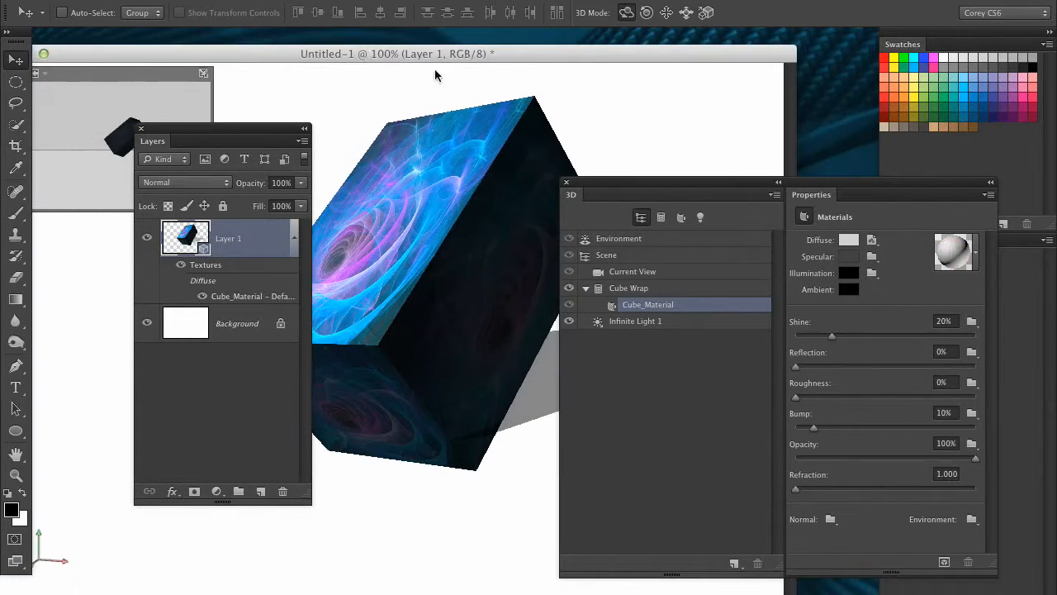
left_click_drag(674, 182, 631, 172)
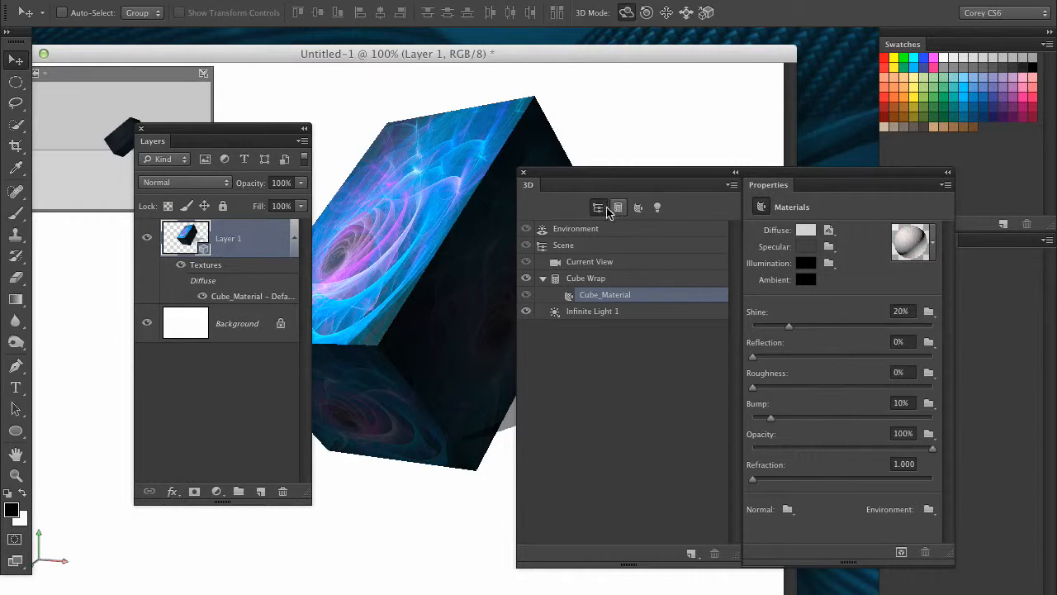
left_click(593, 279)
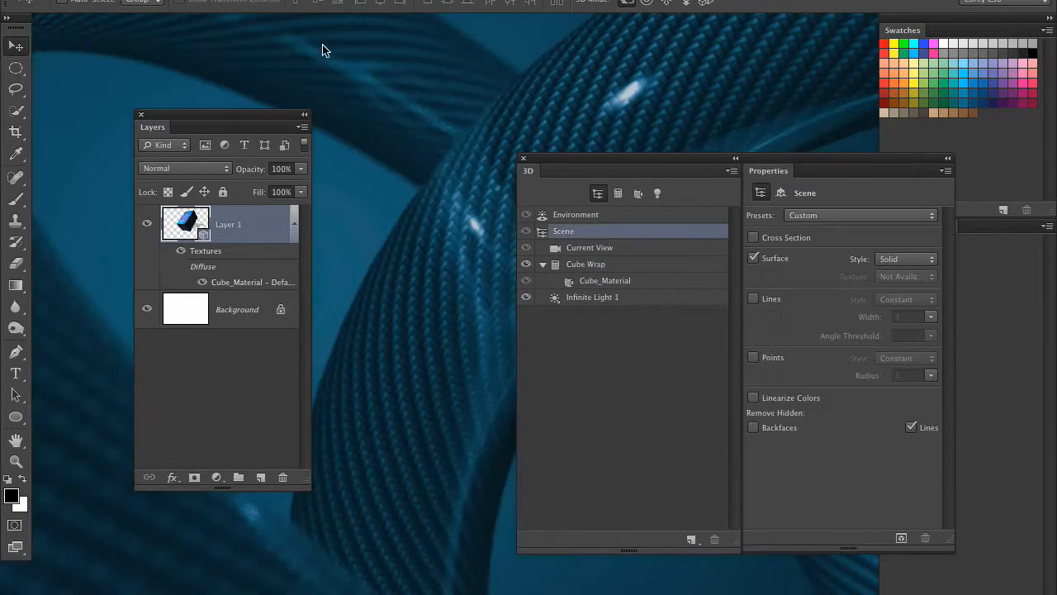
Step: Create a new blank document and minimize the cube document
key("ctrl+n")
left_click(558, 203)
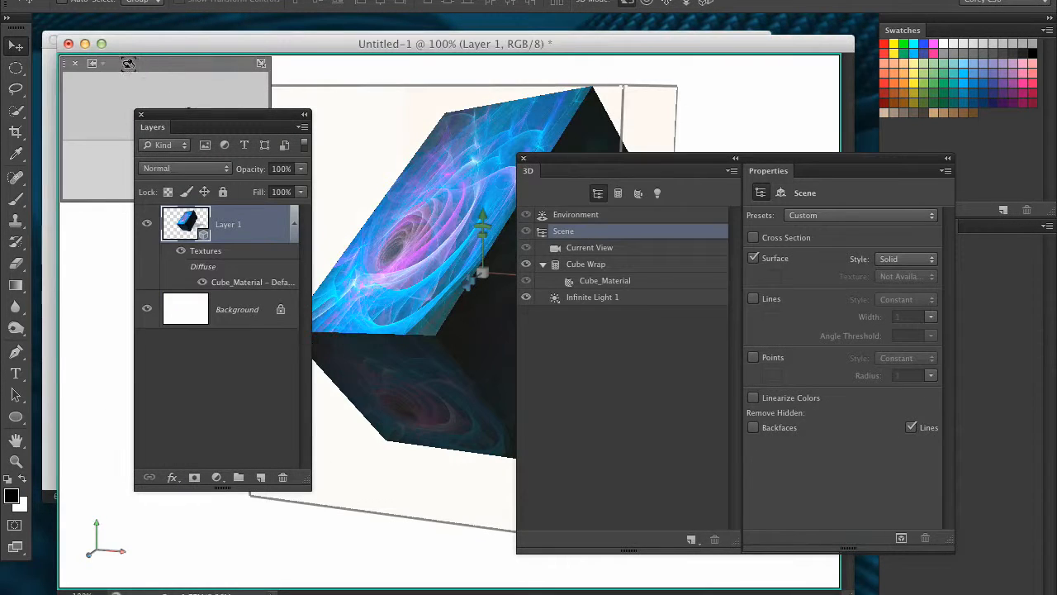
left_click(87, 44)
left_click_drag(239, 114, 408, 483)
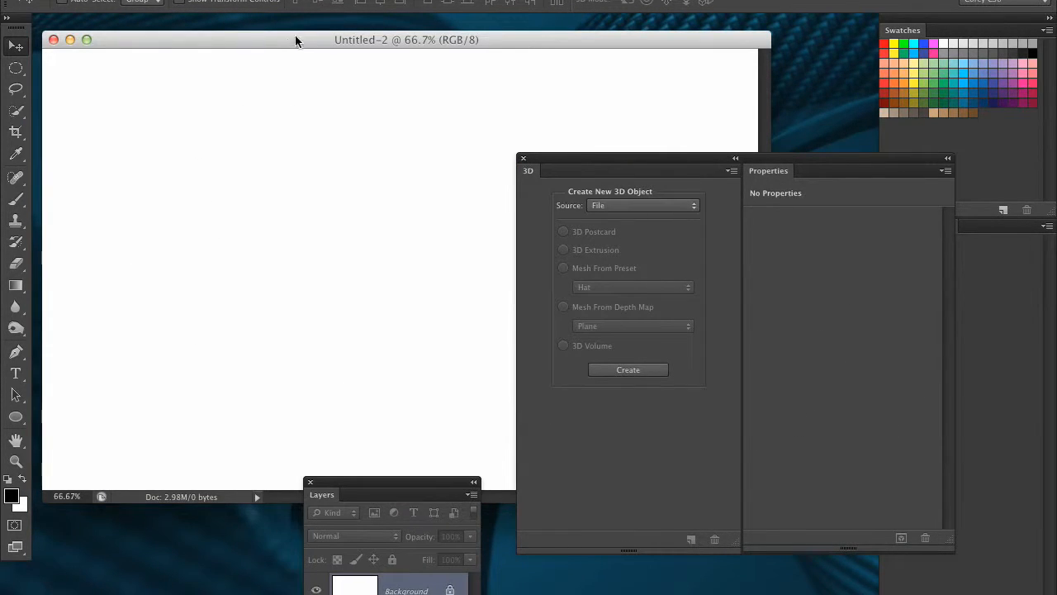
Step: Draw a large rounded rectangle path in the middle of the new document with the Rounded Rectangle tool
left_click_drag(294, 38, 283, 36)
left_click_drag(12, 422, 75, 428)
left_click_drag(610, 163, 817, 211)
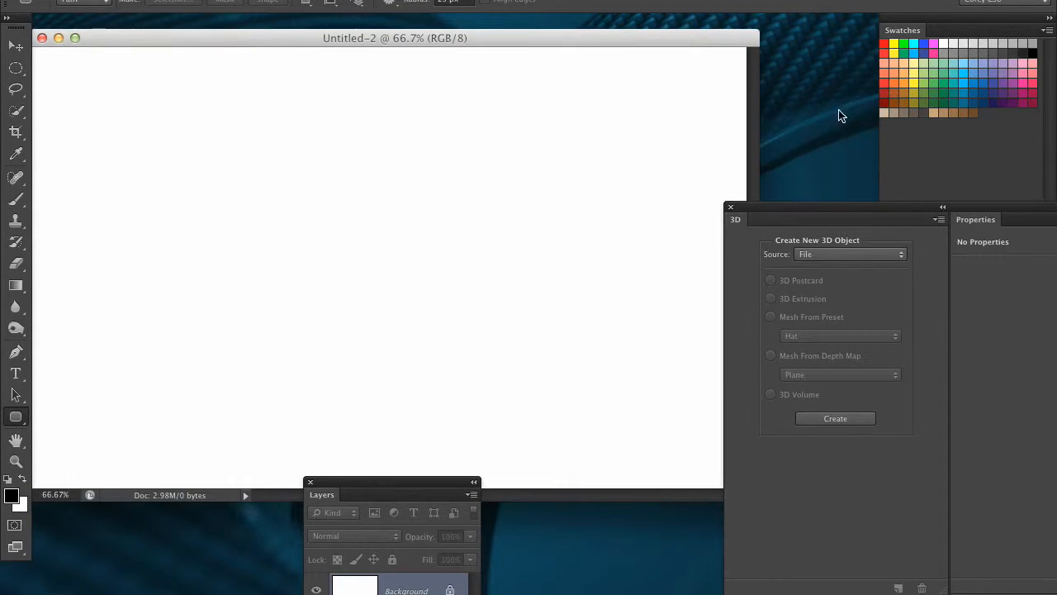
mouse_move(243, 155)
left_mouse_down()
mouse_move(392, 273)
mouse_move(587, 374)
left_mouse_up()
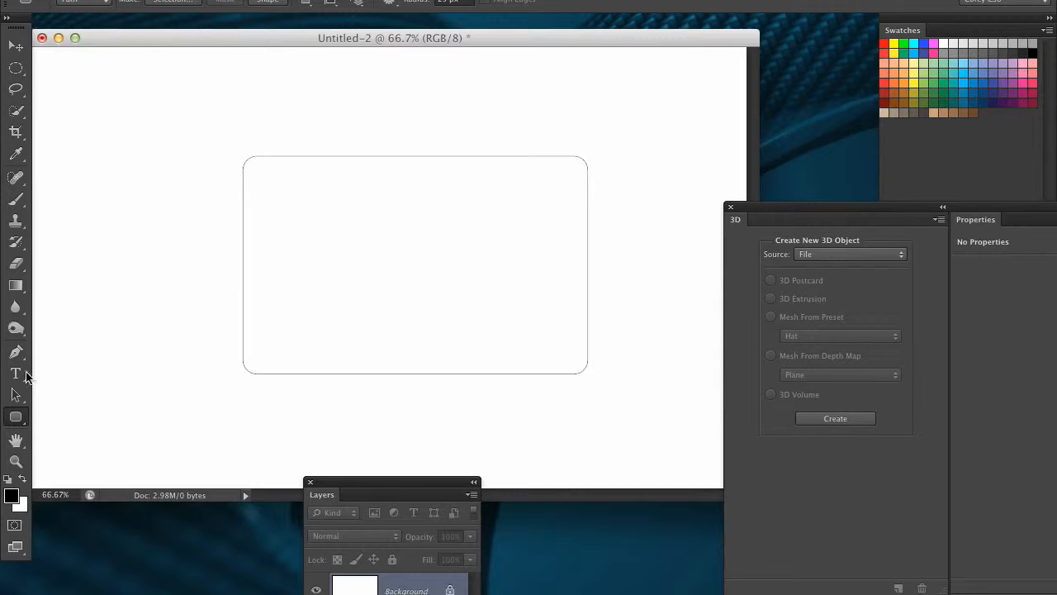
Step: Move the rounded rectangle path up and to the left with the Path Selection tool
left_click(16, 395)
left_click_drag(404, 261, 356, 245)
left_click_drag(806, 207, 804, 208)
left_click_drag(421, 480, 757, 172)
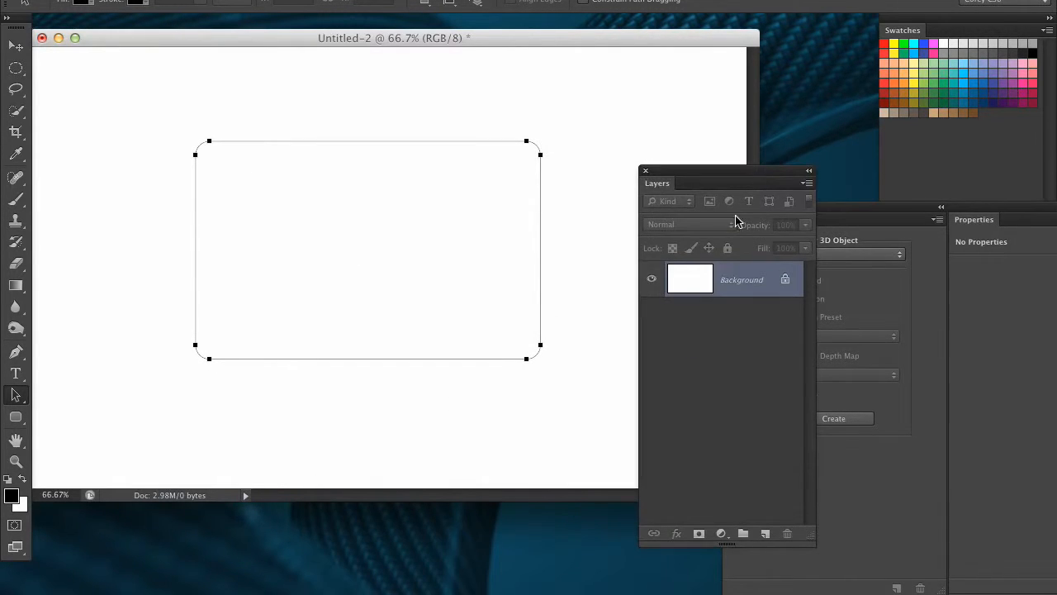
Step: Add a new layer and fill it with an orange swatch colour
left_click(766, 535)
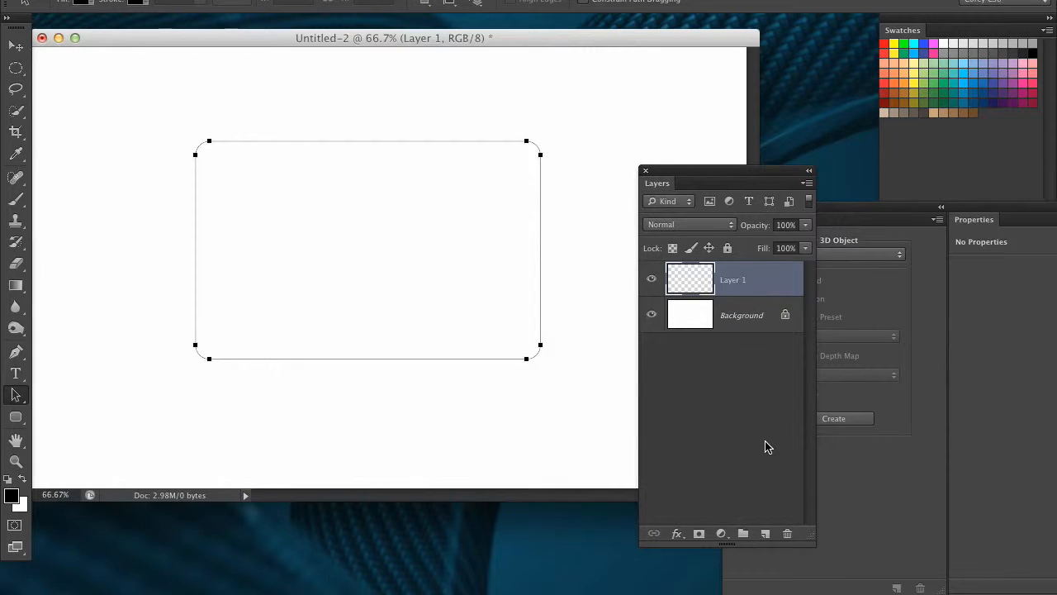
left_click(897, 73)
key("alt+BackSpace")
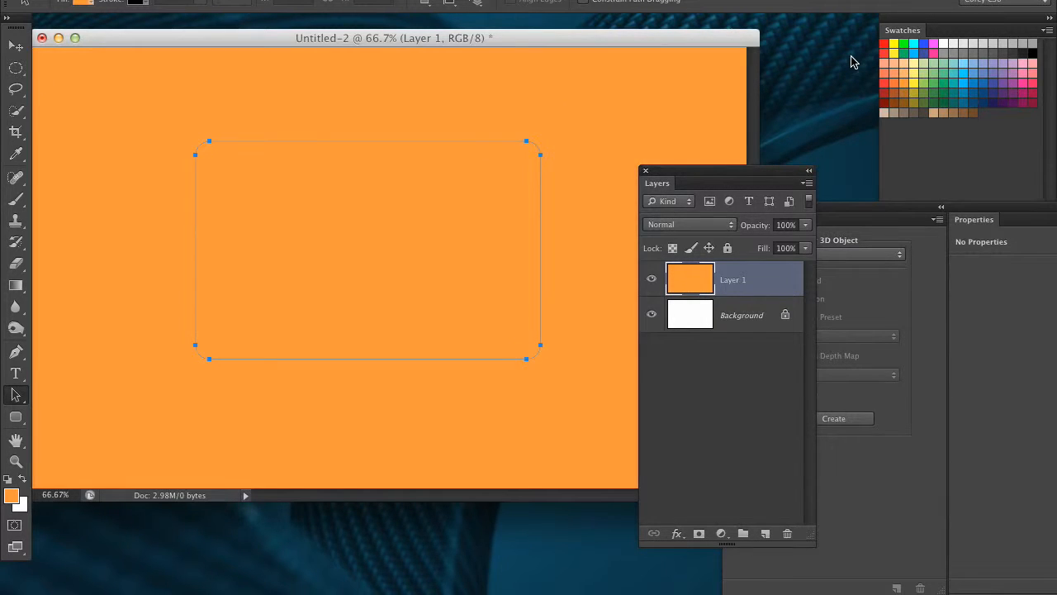
Step: Create a new 3D extrusion from the selected path
left_click(438, 2)
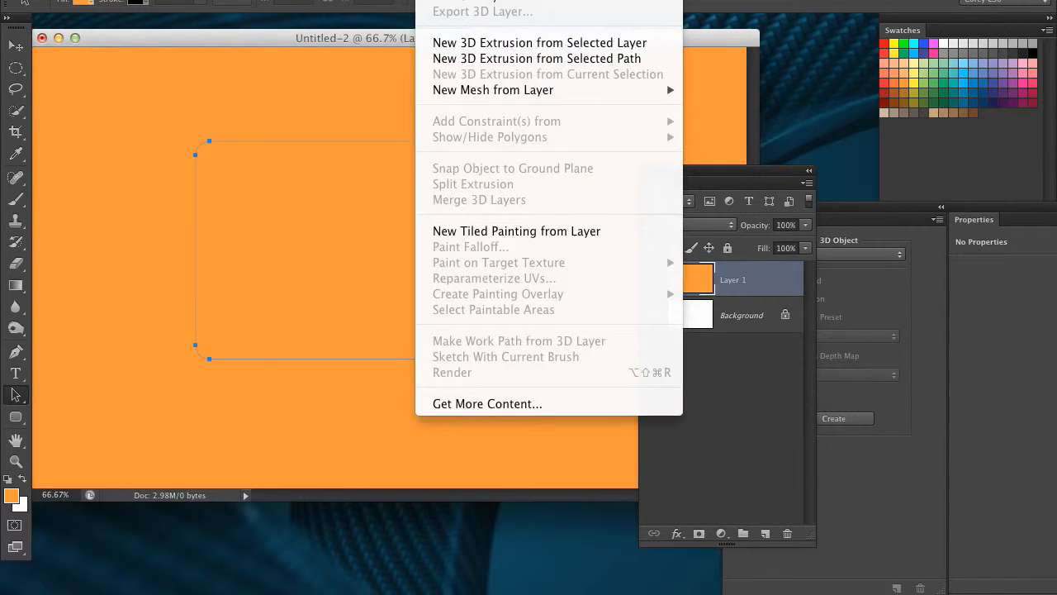
left_click(443, 59)
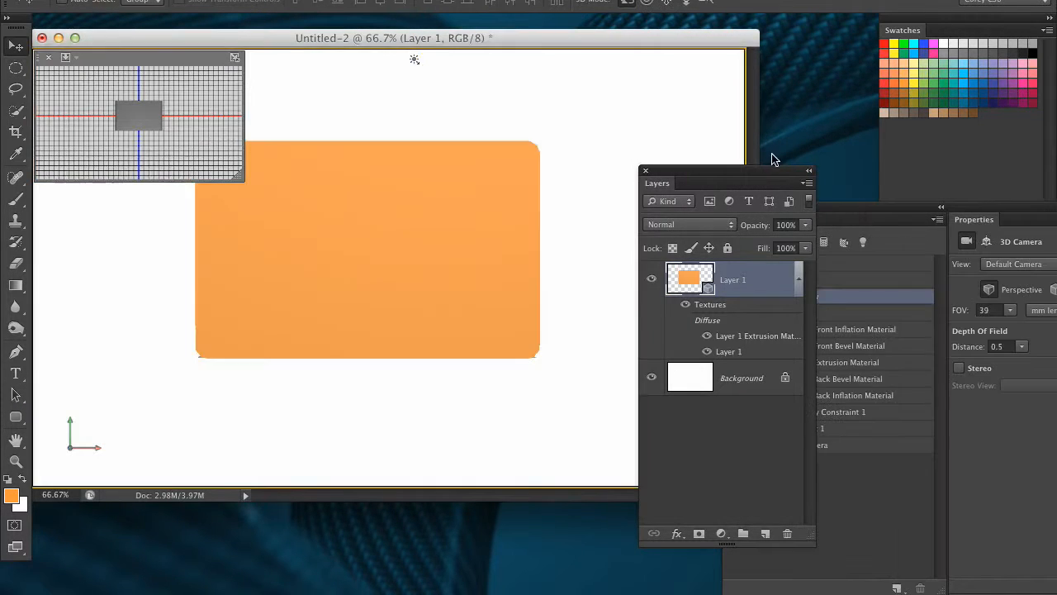
left_click(464, 1)
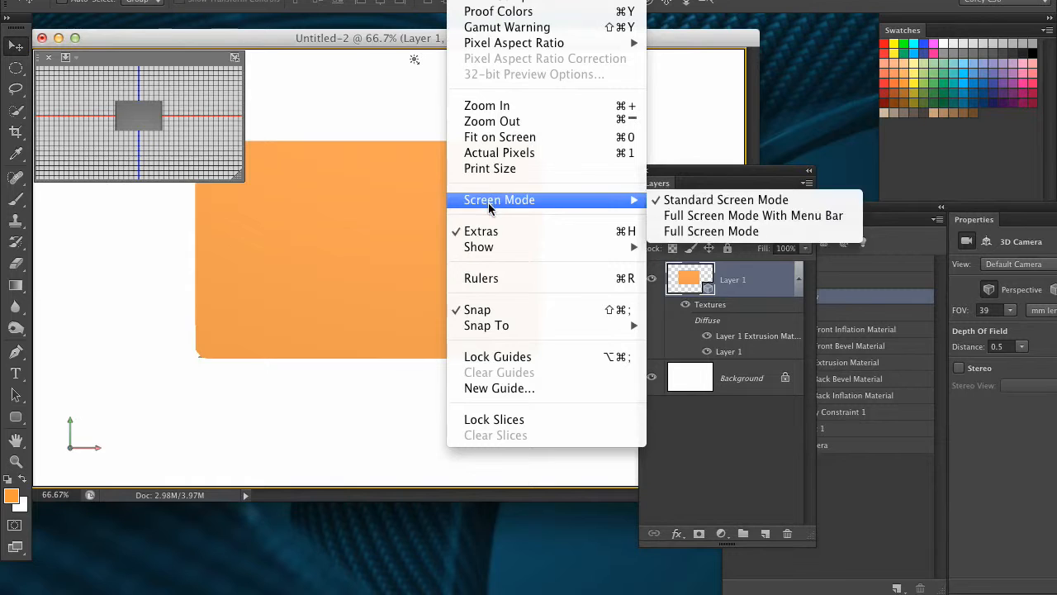
mouse_move(492, 247)
left_click(702, 422)
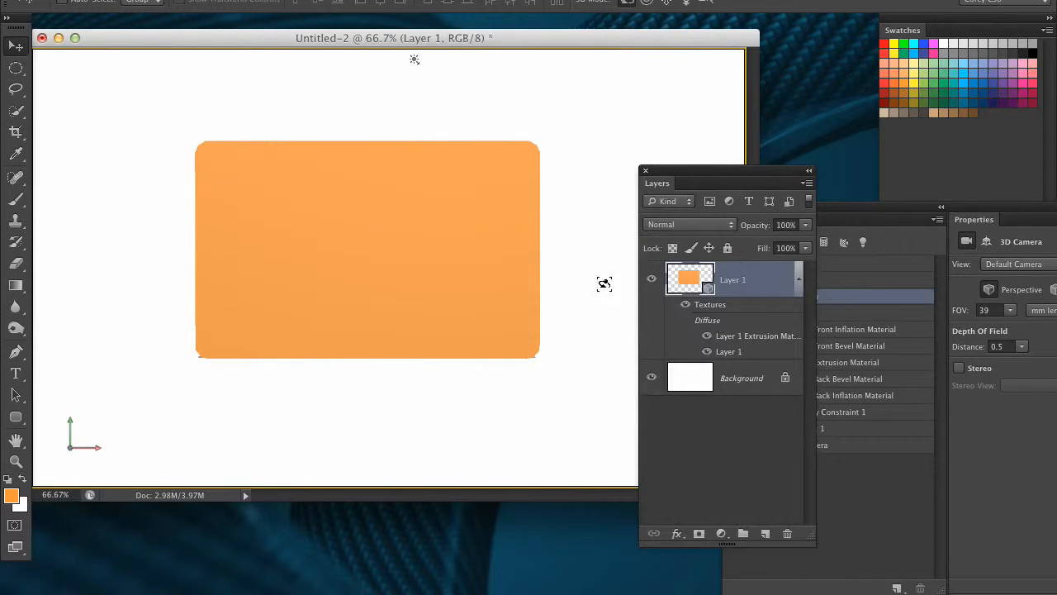
Step: Orbit the 3D view to see the extruded box from an angle
left_click_drag(580, 237, 504, 262)
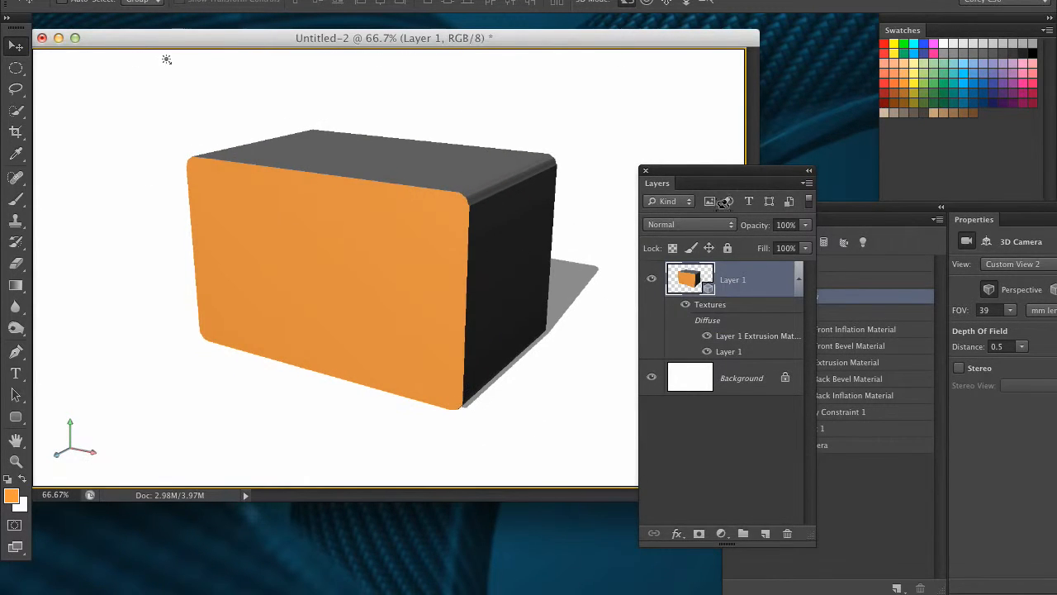
left_click_drag(725, 177, 587, 222)
left_click_drag(767, 219, 558, 188)
Step: Select the Layer 1 mesh and set its Extrusion Depth to 927
left_click(576, 280)
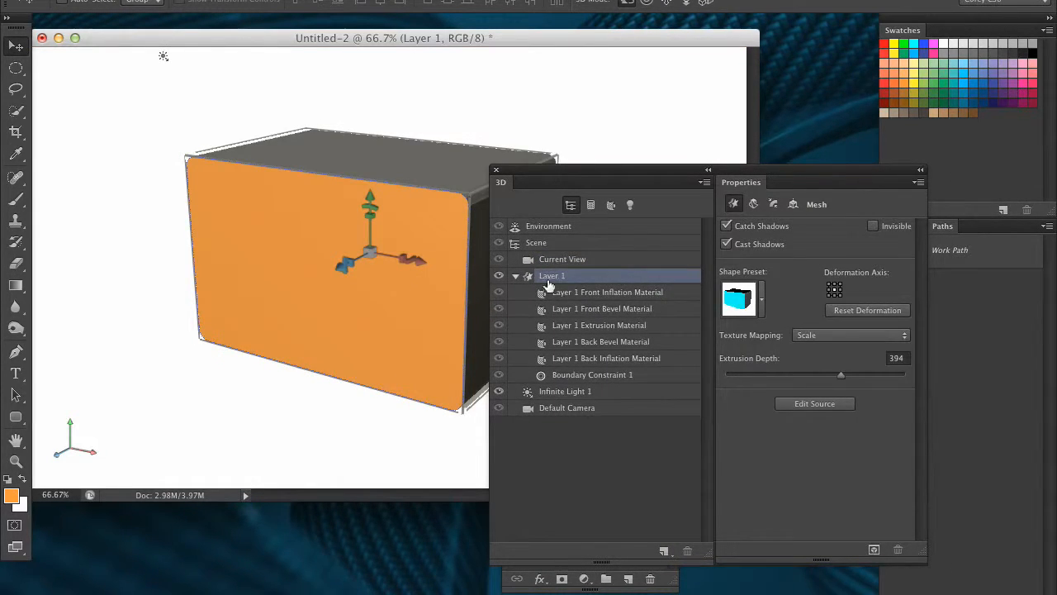
left_click_drag(561, 171, 623, 198)
left_click_drag(534, 218, 280, 444)
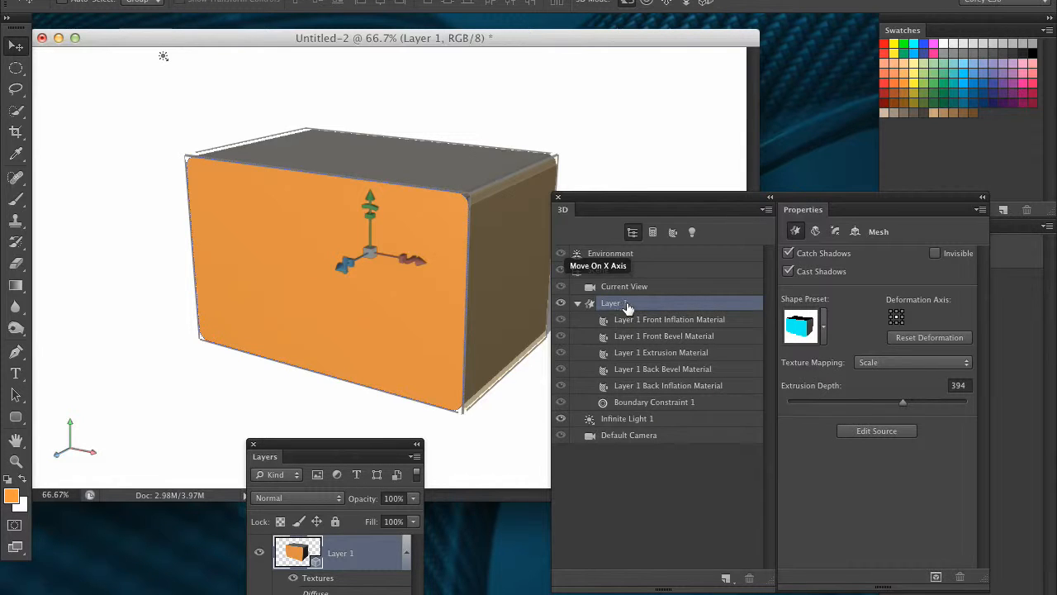
left_click_drag(819, 202, 822, 192)
left_click(817, 223)
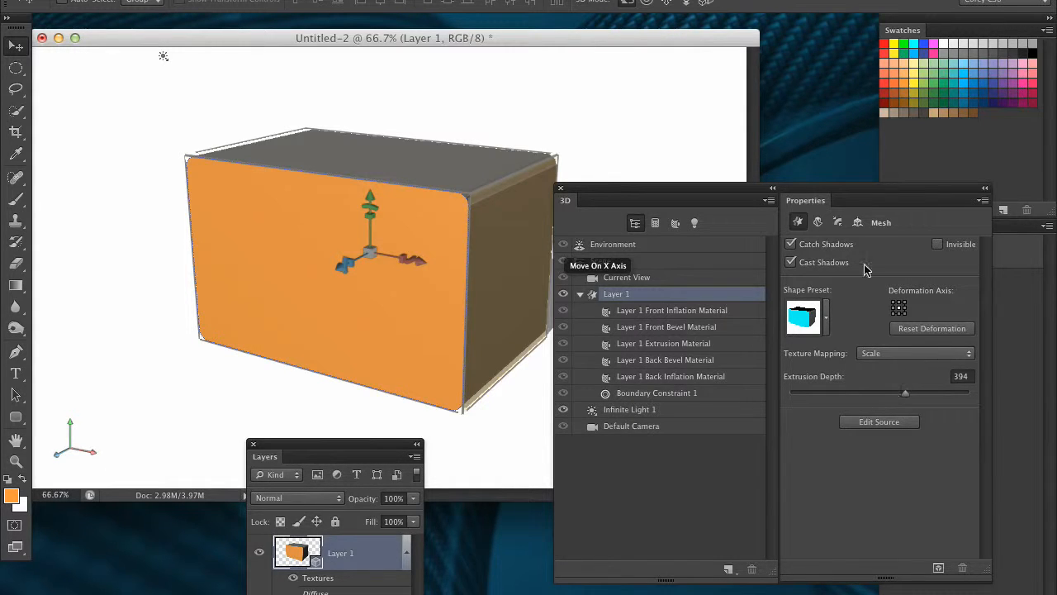
left_click_drag(830, 192, 869, 204)
left_click_drag(944, 386, 967, 382)
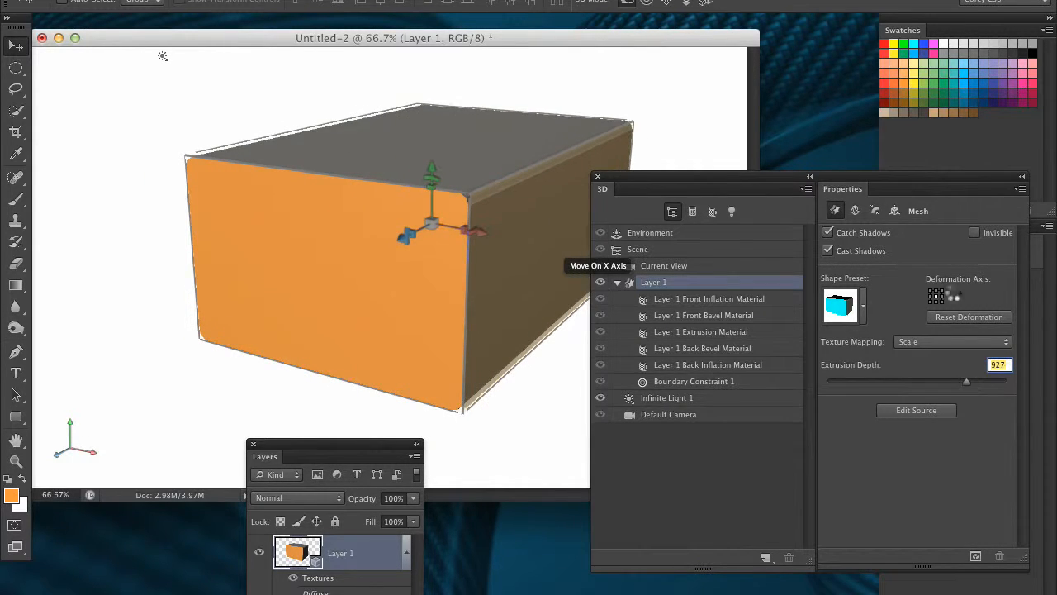
Step: Open the mesh's Deform properties and set Twist to 132° and Taper to 18%
left_click(854, 213)
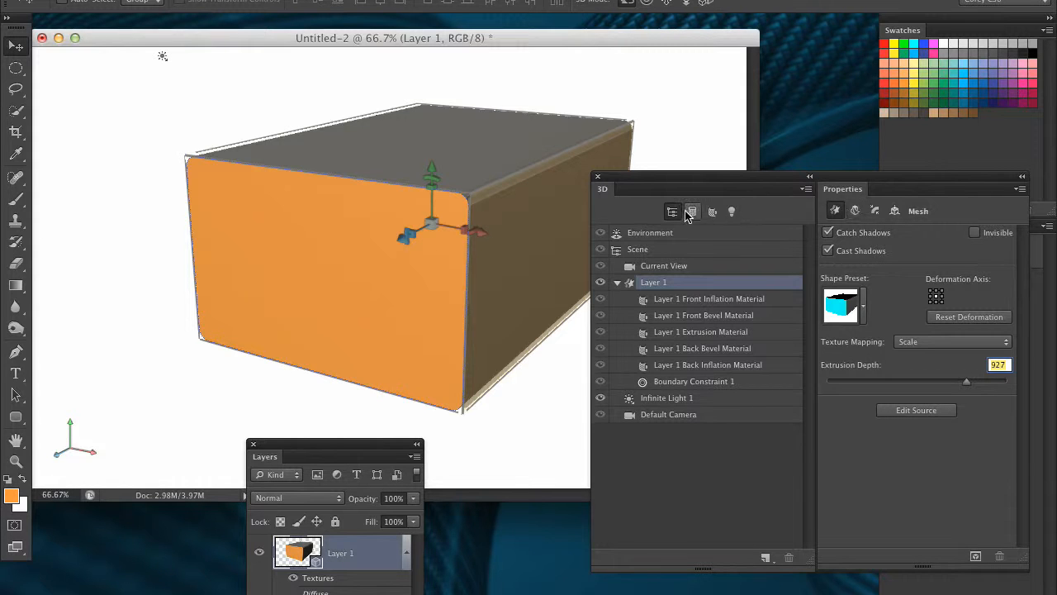
left_click(856, 213)
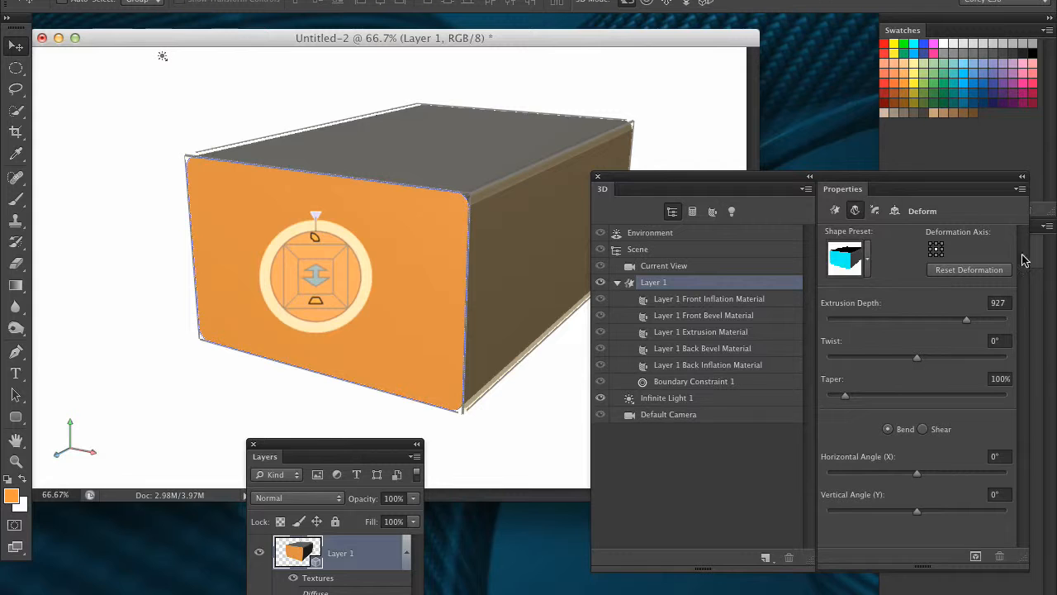
left_click_drag(857, 178, 884, 127)
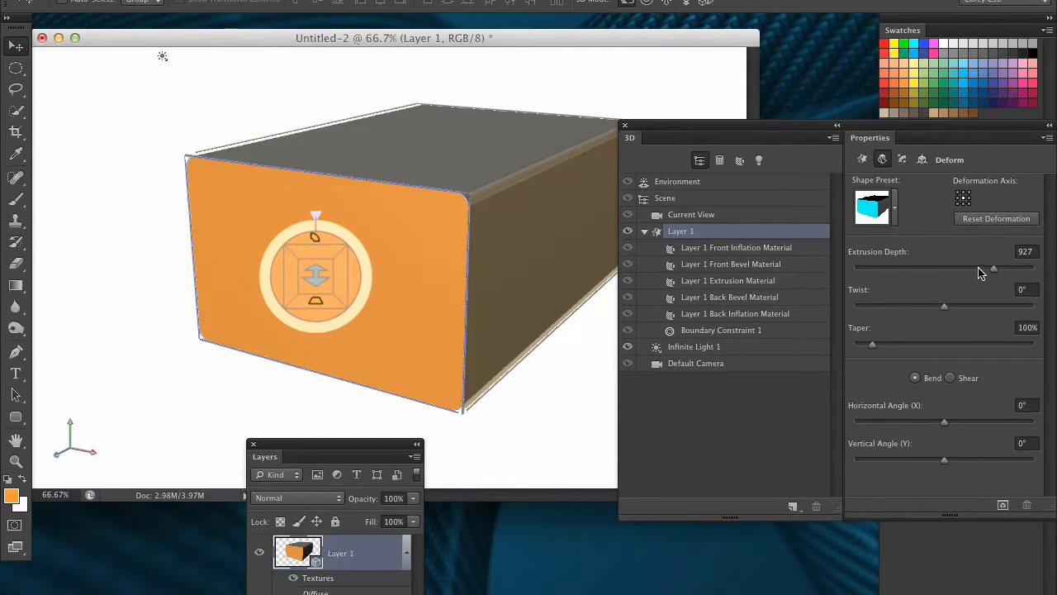
left_click_drag(945, 308, 950, 308)
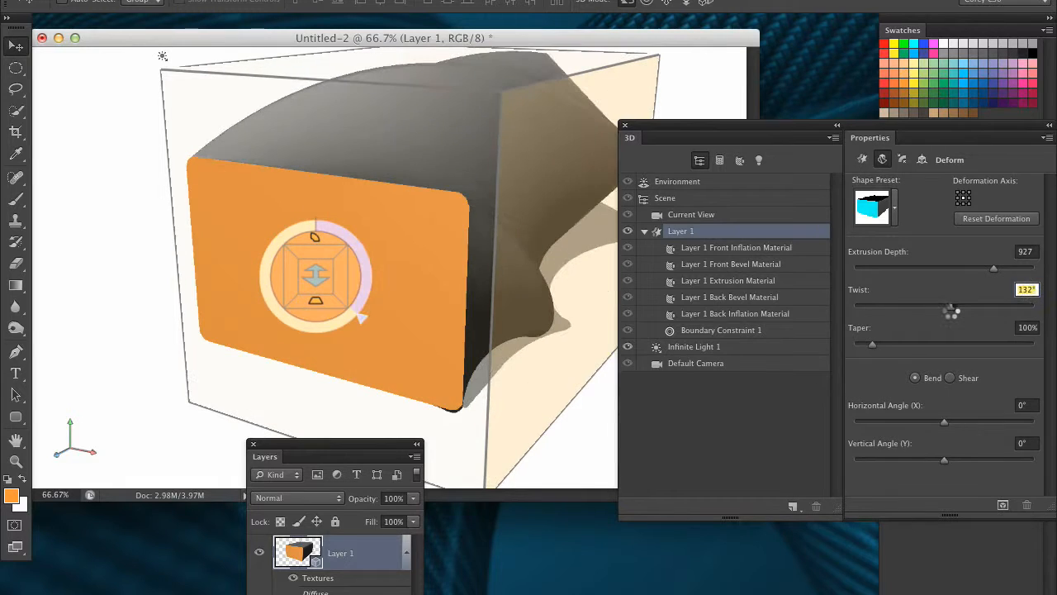
left_click_drag(877, 347, 858, 347)
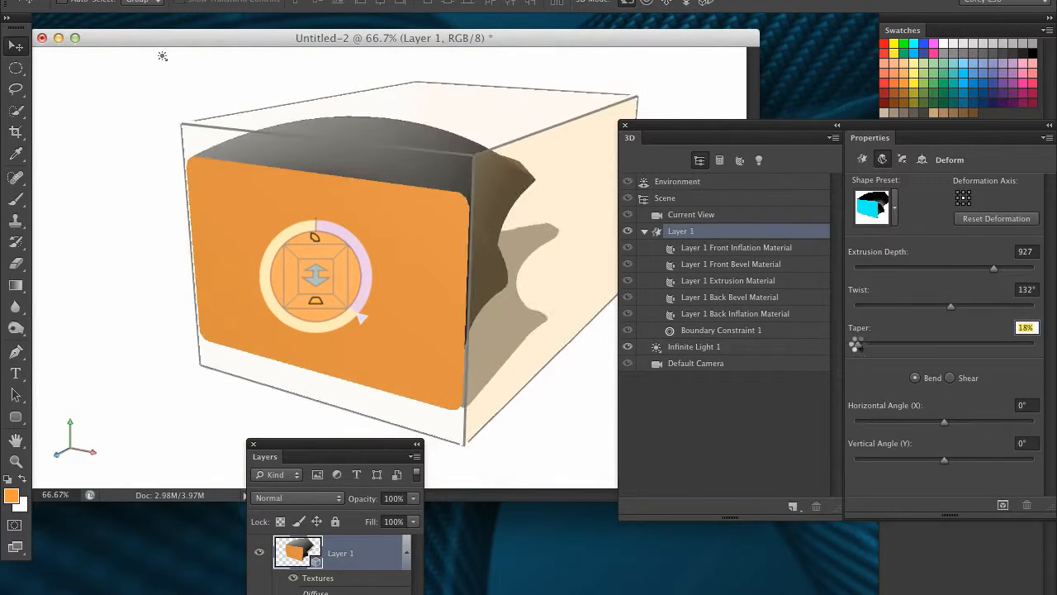
Step: Set Twist to -264°, bend Horizontal Angle to 40° and Vertical Angle to 26°
left_click_drag(936, 307, 931, 307)
left_click_drag(944, 422, 957, 404)
mouse_move(943, 460)
left_mouse_down()
mouse_move(840, 443)
mouse_move(995, 460)
mouse_move(935, 451)
mouse_move(971, 457)
mouse_move(951, 459)
left_mouse_up()
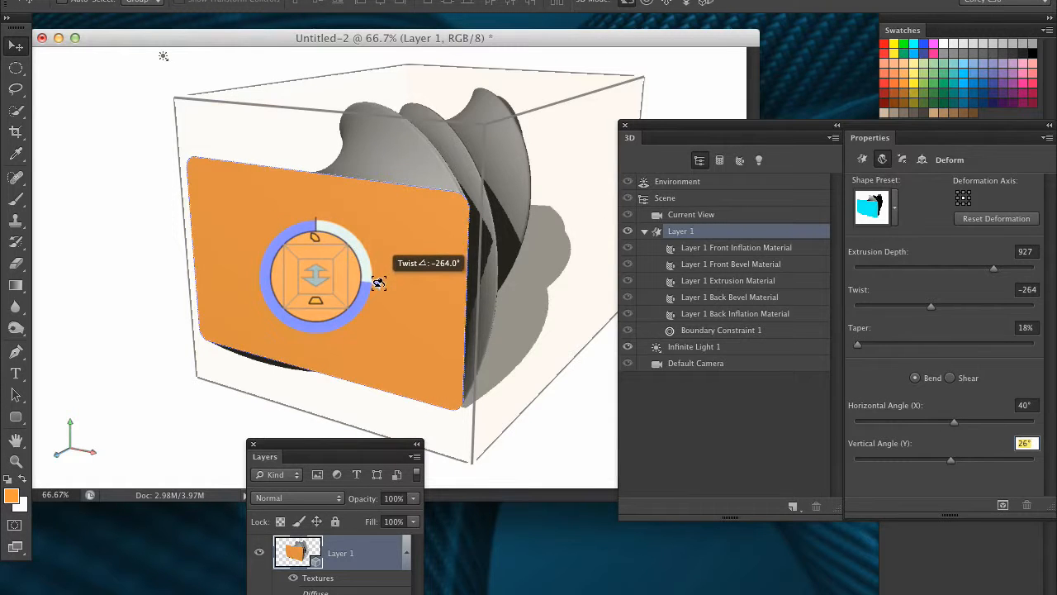
Step: Use the on-canvas deform widget to extrude the mesh to about 1584 and taper it to about 33%
left_click_drag(360, 243, 404, 66)
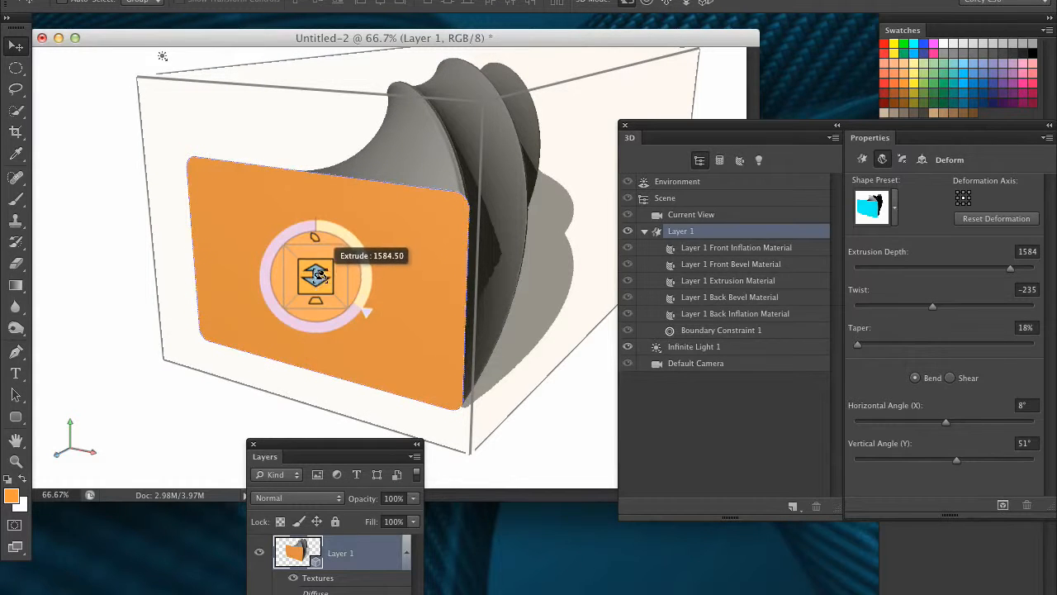
mouse_move(320, 299)
left_mouse_down()
mouse_move(455, 302)
mouse_move(300, 298)
mouse_move(360, 303)
mouse_move(338, 302)
left_mouse_up()
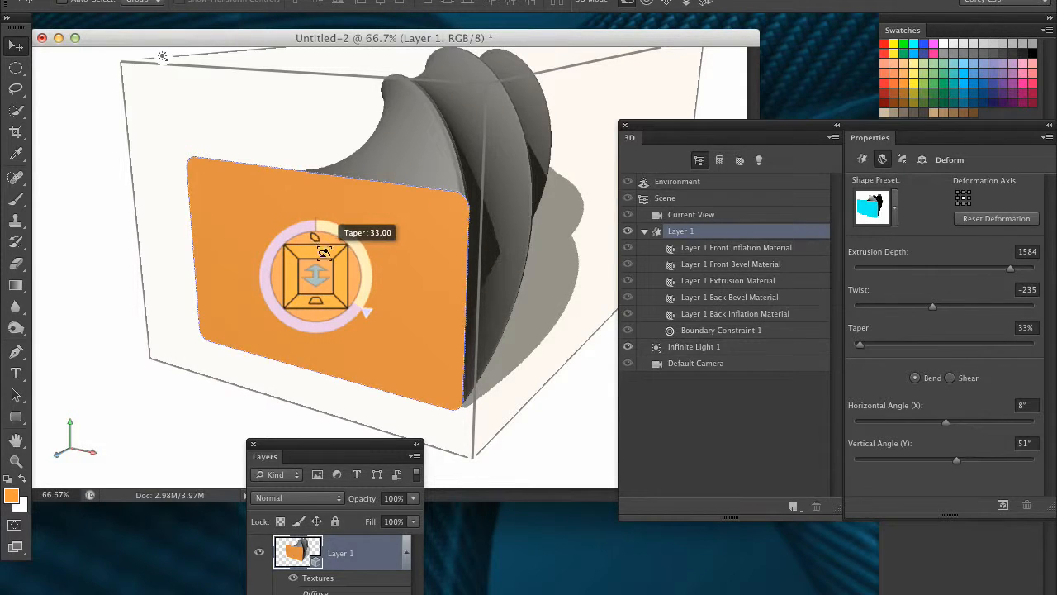
left_click(934, 302)
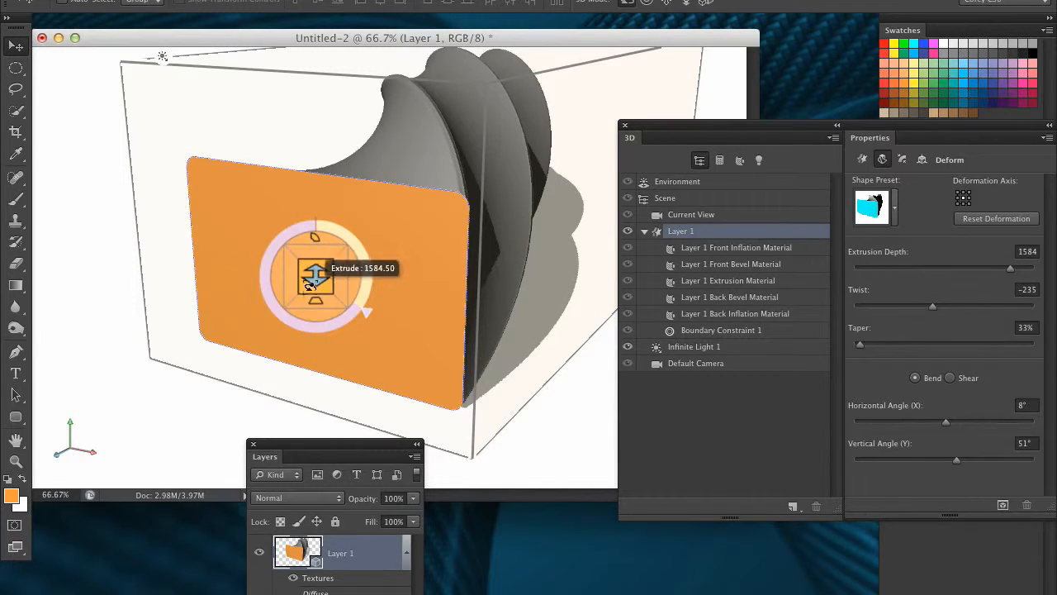
Step: Open the mesh's Cap properties and inflate the front cap with a Strength of 17%
left_click_drag(682, 130, 656, 135)
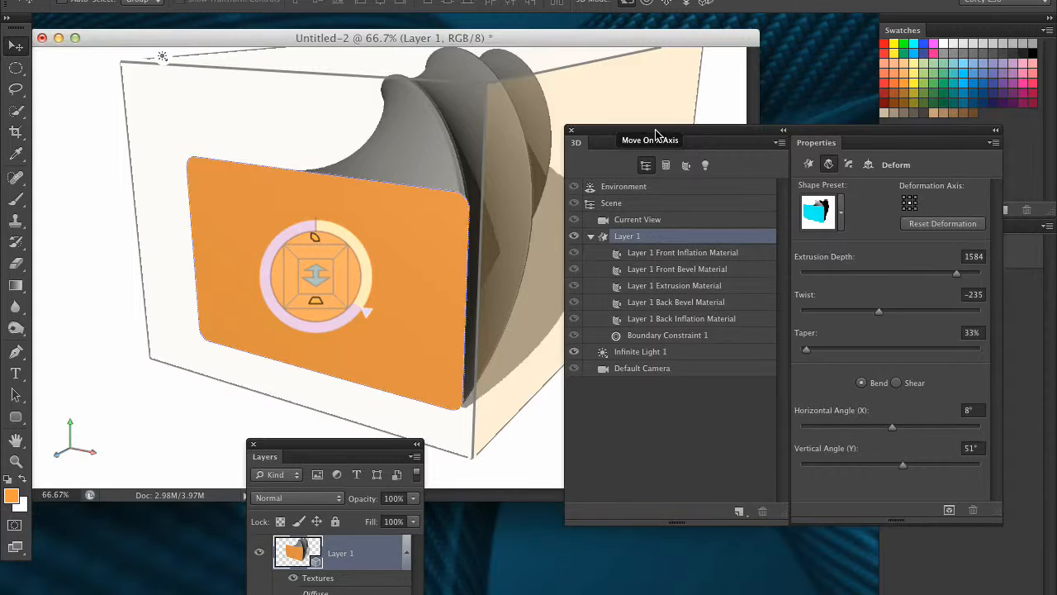
left_click(850, 167)
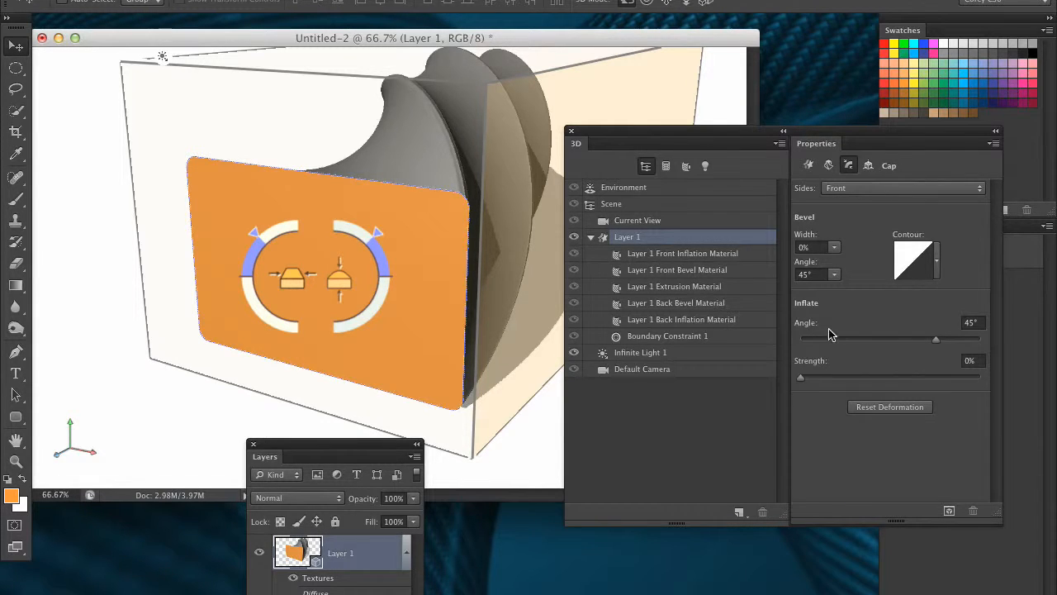
left_click_drag(814, 382, 831, 379)
left_click_drag(504, 425, 545, 388)
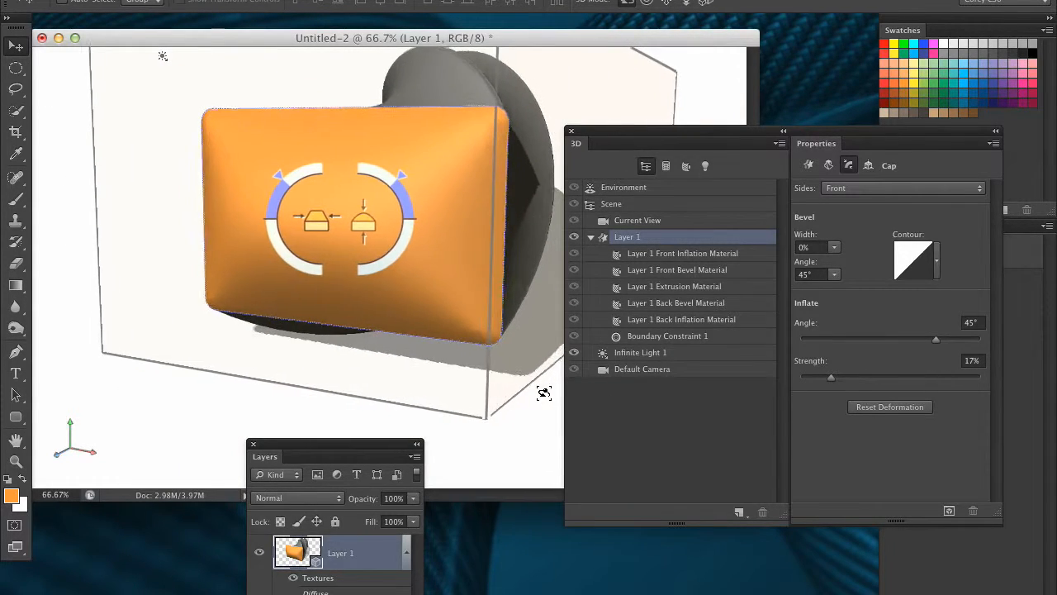
Step: Browse the mesh's Coordinates, Cap, Mesh and Deform properties and the camera and material entries of the 3D panel
left_click(869, 166)
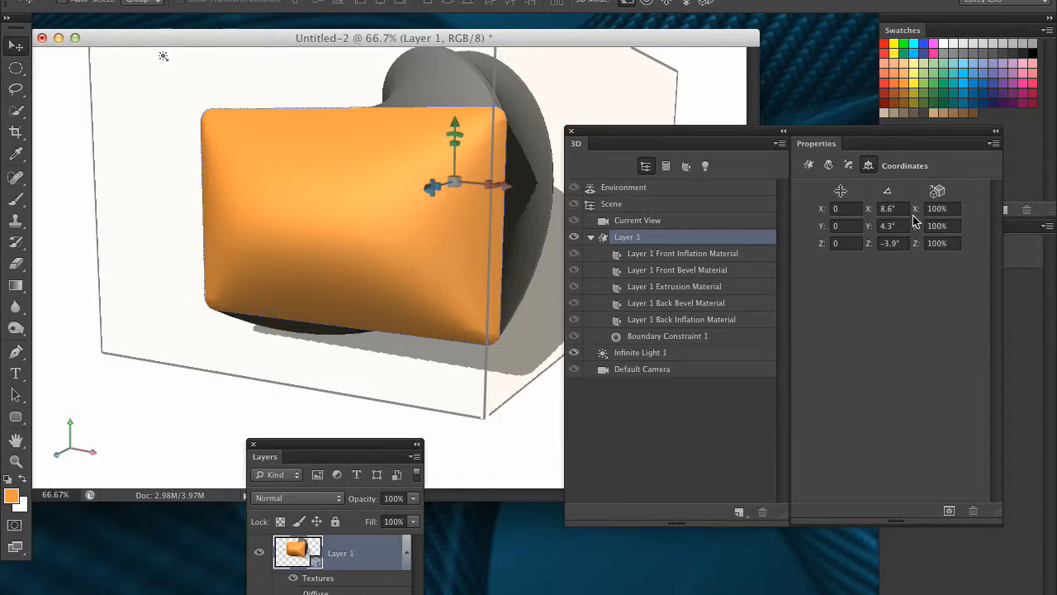
left_click(849, 166)
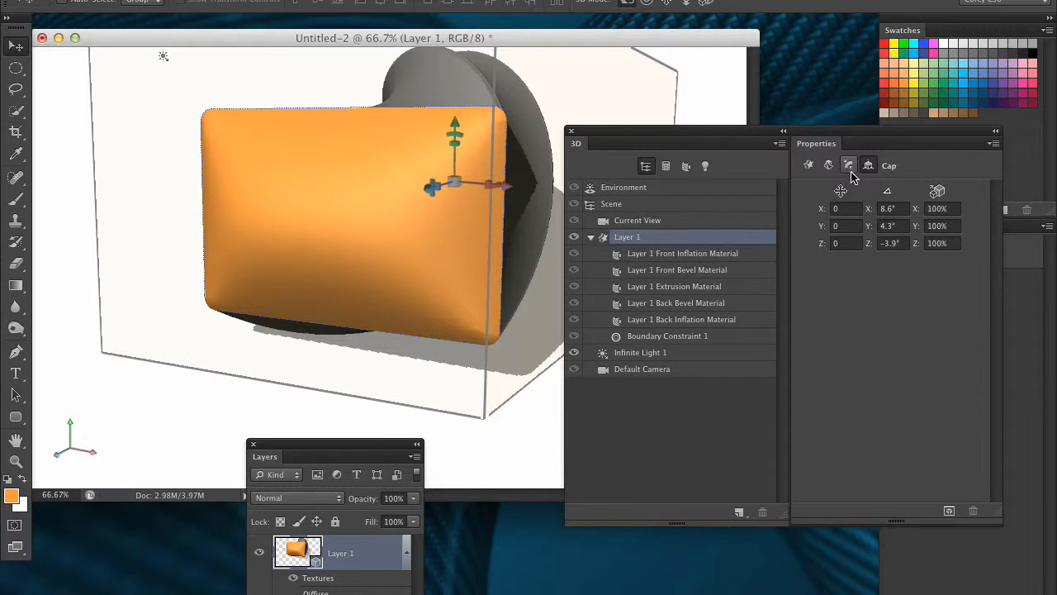
left_click(692, 254)
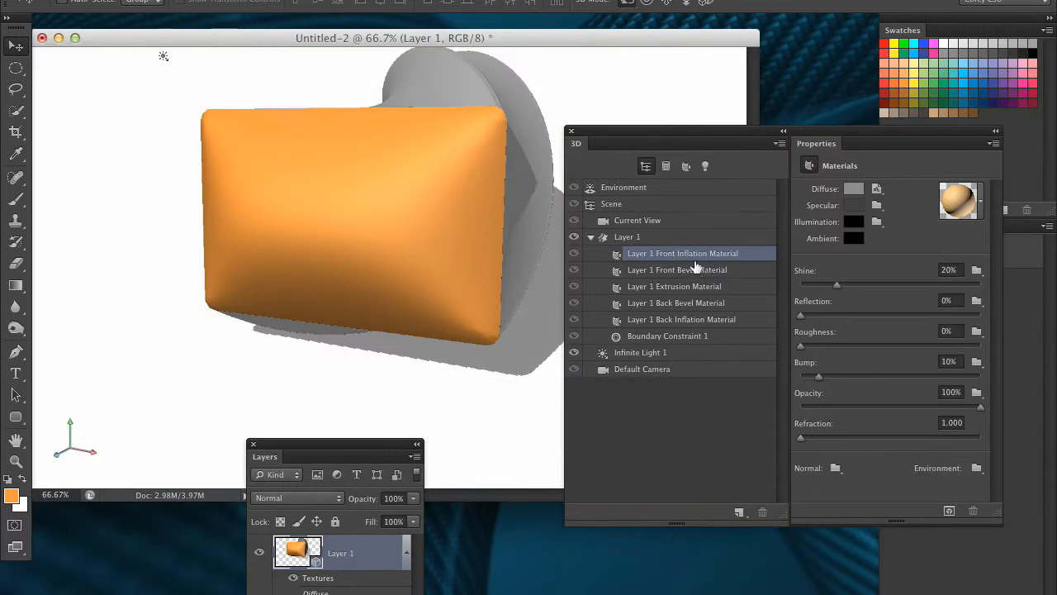
left_click(670, 237)
left_click(829, 165)
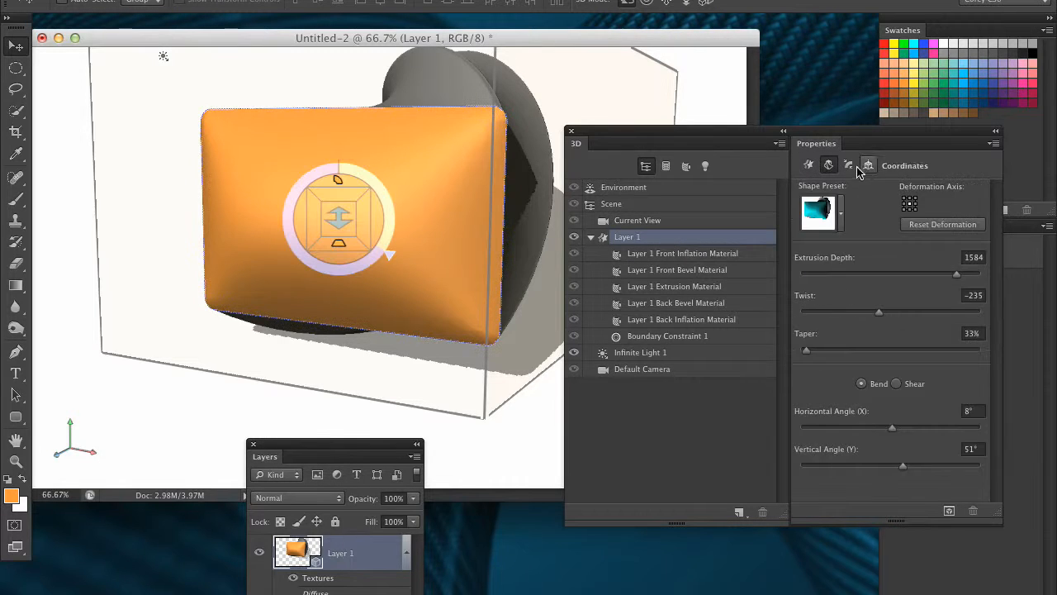
left_click(849, 165)
left_click(809, 165)
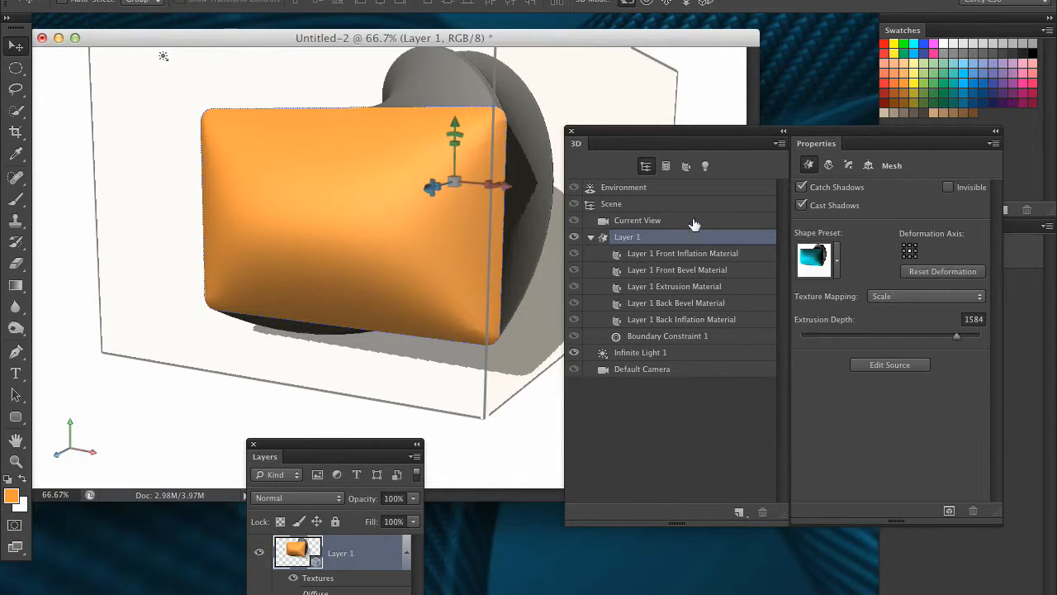
left_click(694, 221)
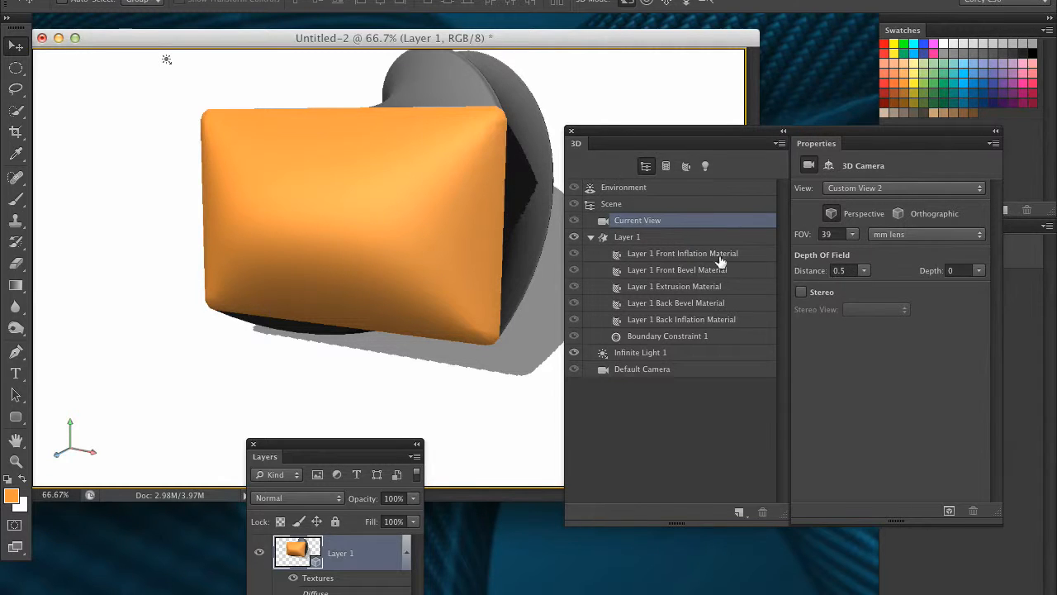
left_click(670, 238)
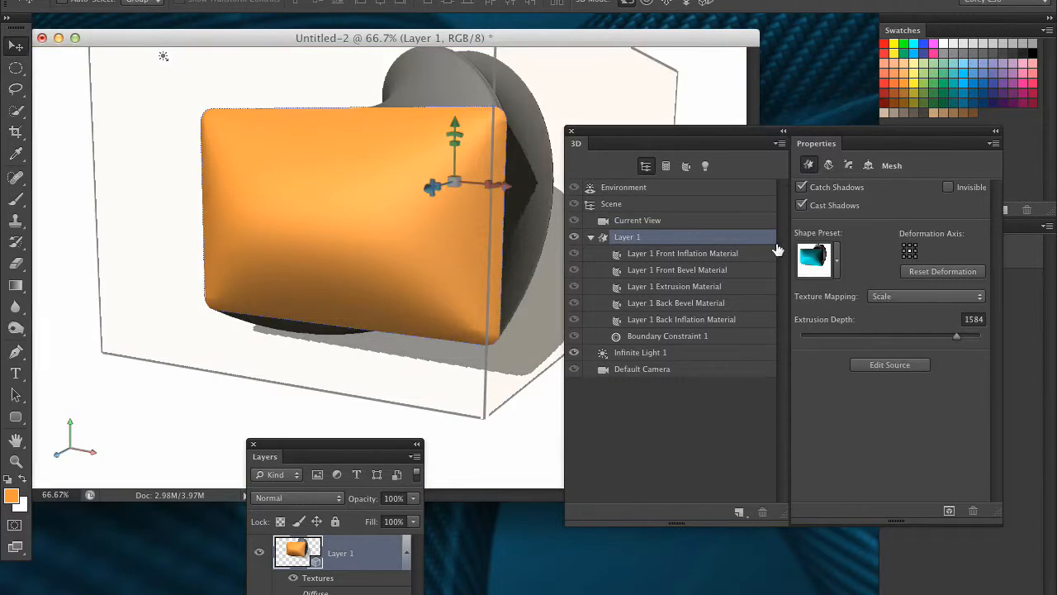
left_click(829, 166)
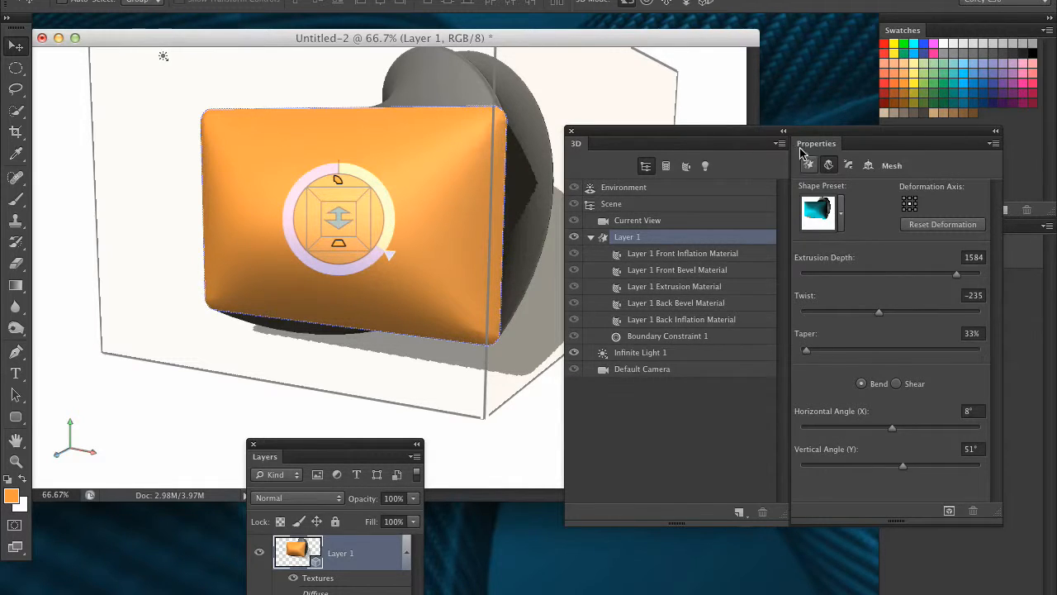
Step: Move the 3D, Properties and Layers panels aside and select the scene's Environment entry
left_click_drag(814, 132, 717, 138)
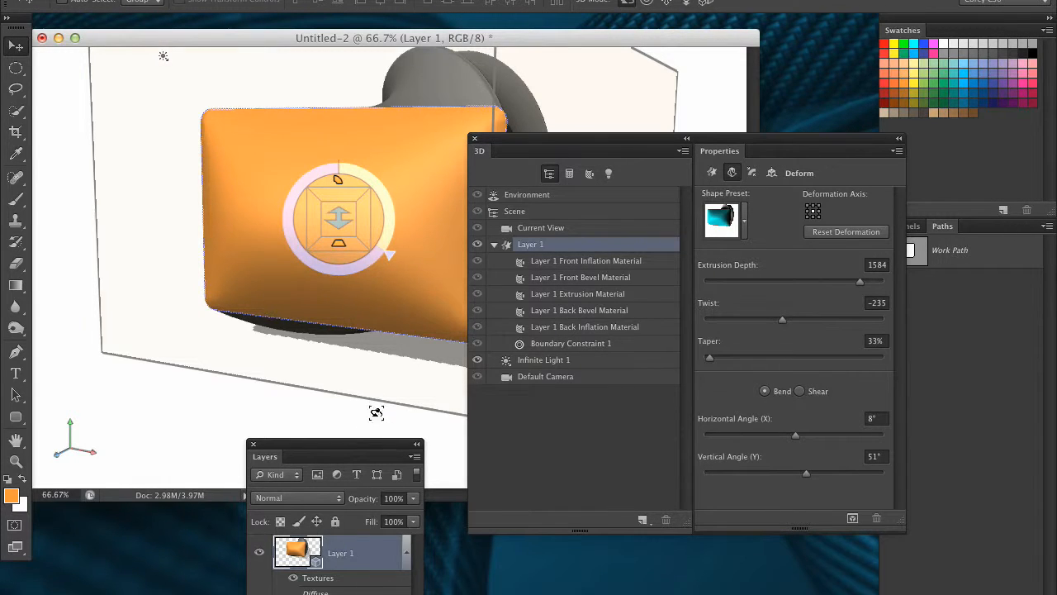
left_click_drag(369, 450, 309, 564)
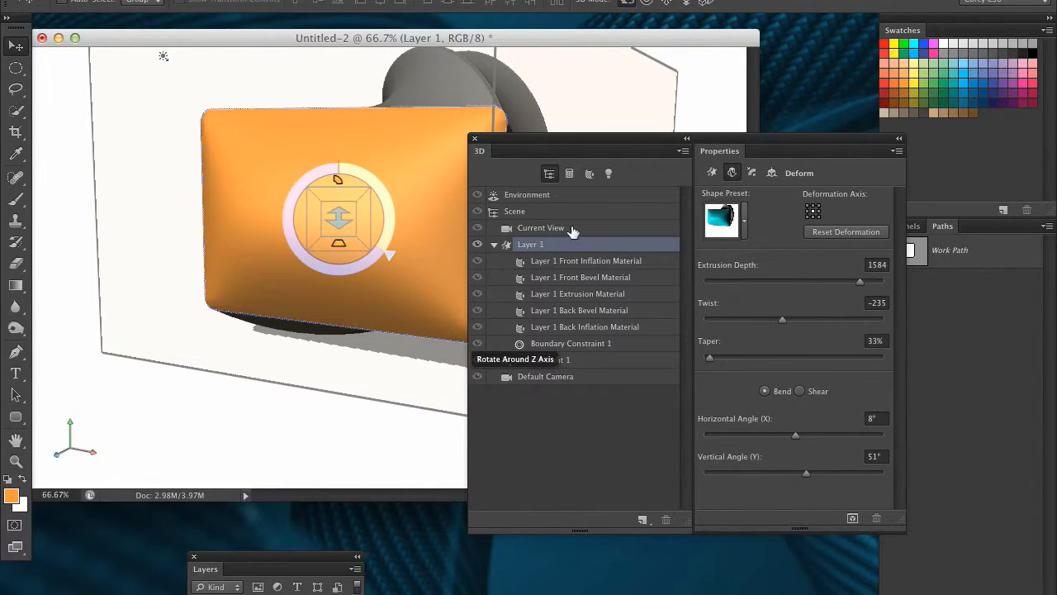
left_click(578, 228)
left_click(585, 211)
left_click(615, 196)
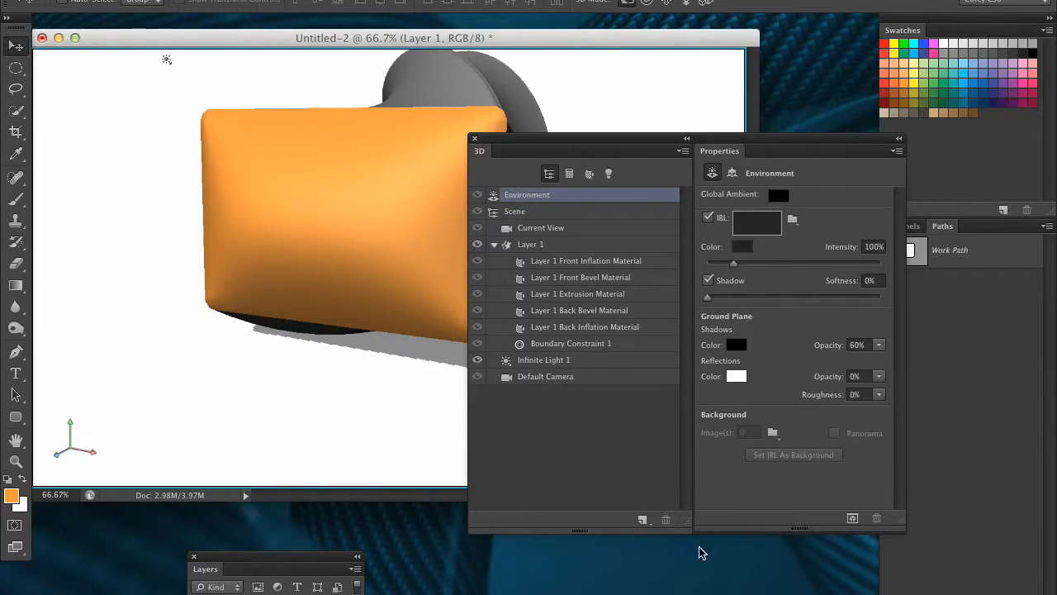
Step: Reposition the 3D and Properties panels and close the Layers panel
left_click_drag(793, 140, 754, 196)
left_click_drag(304, 552, 323, 187)
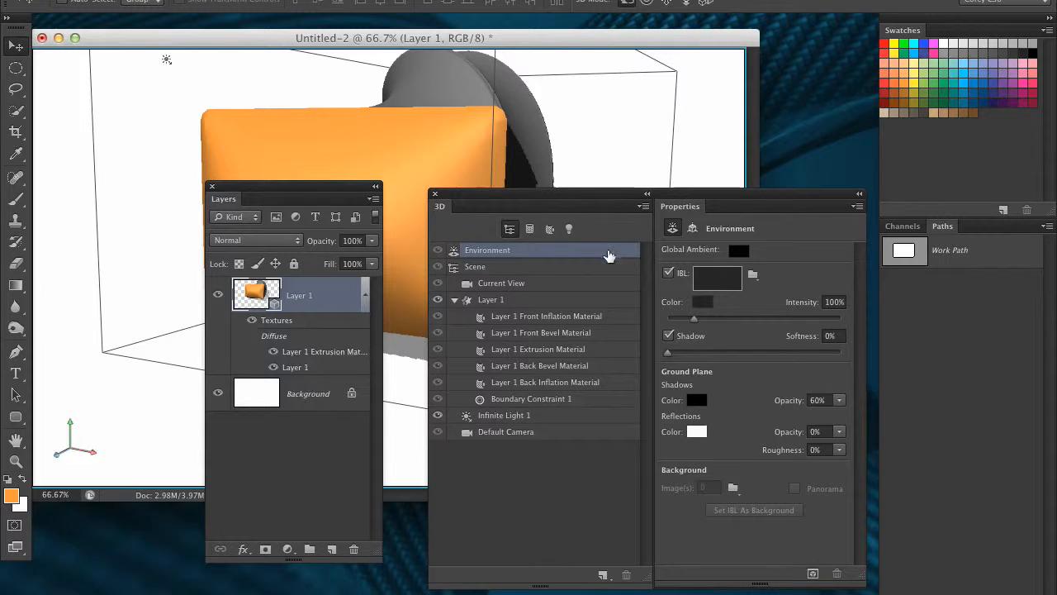
mouse_move(700, 197)
left_mouse_down()
mouse_move(753, 188)
mouse_move(709, 181)
left_mouse_up()
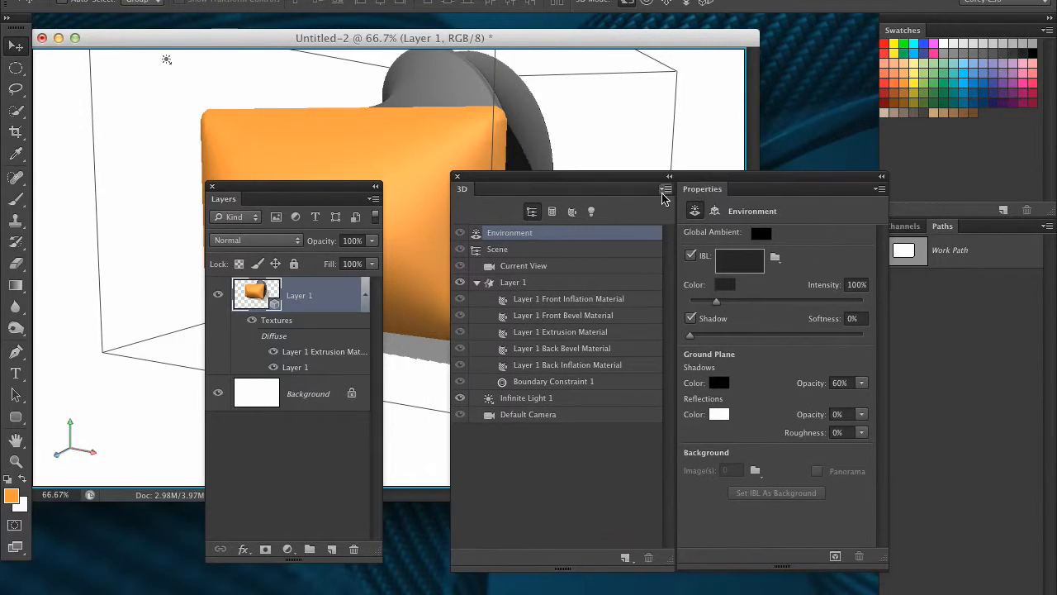
left_click(211, 186)
left_click_drag(543, 193, 491, 195)
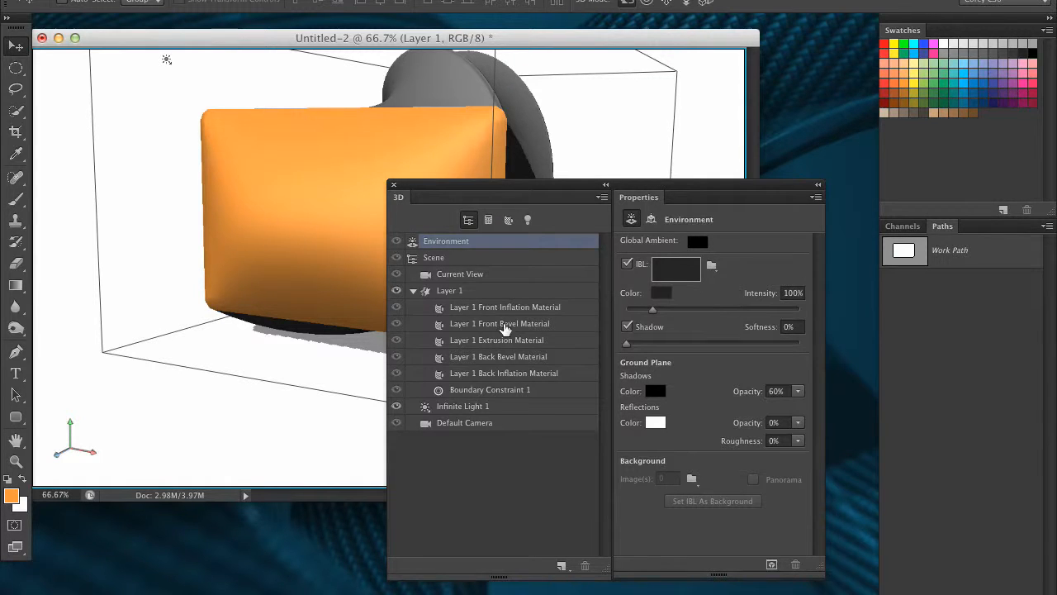
Step: Select each Layer 1 material, the Environment, Boundary Constraint and light entries in turn to inspect their properties
left_click(500, 324)
left_click(515, 341)
left_click(540, 372)
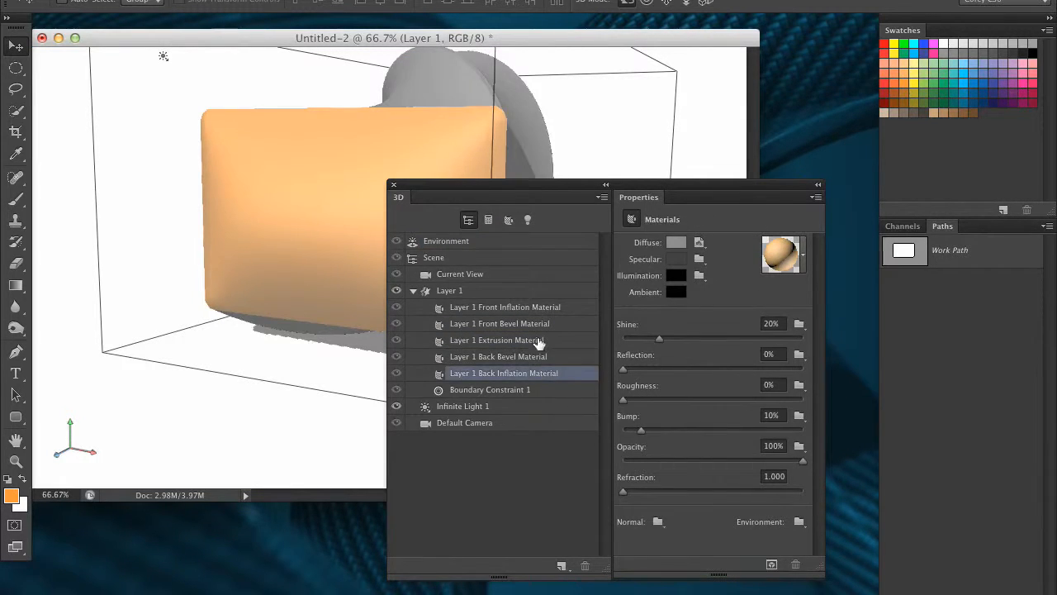
left_click(541, 307)
left_click_drag(537, 189, 732, 232)
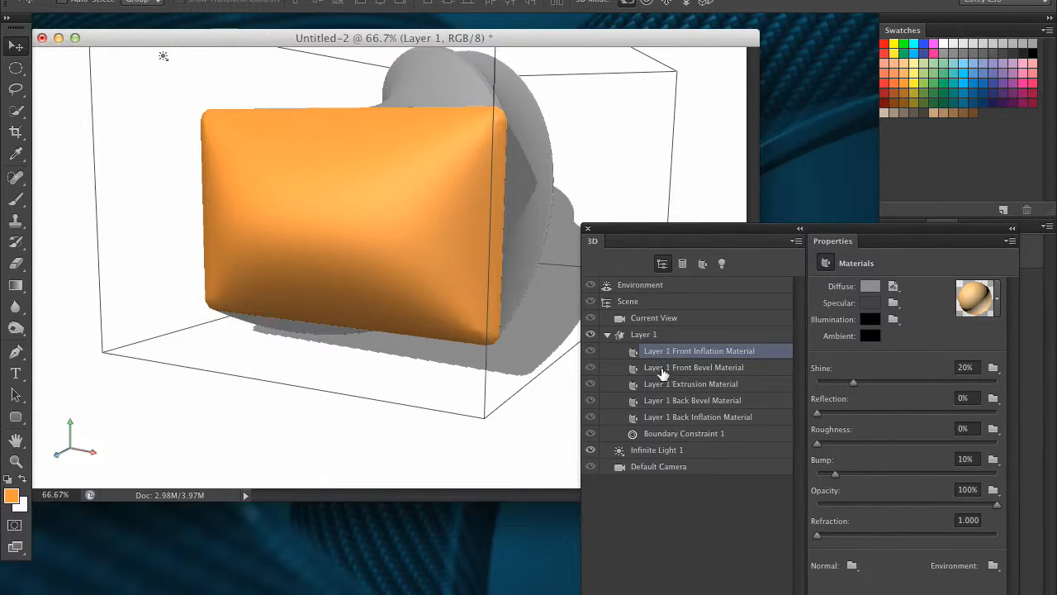
left_click(688, 374)
left_click(690, 384)
left_click(694, 401)
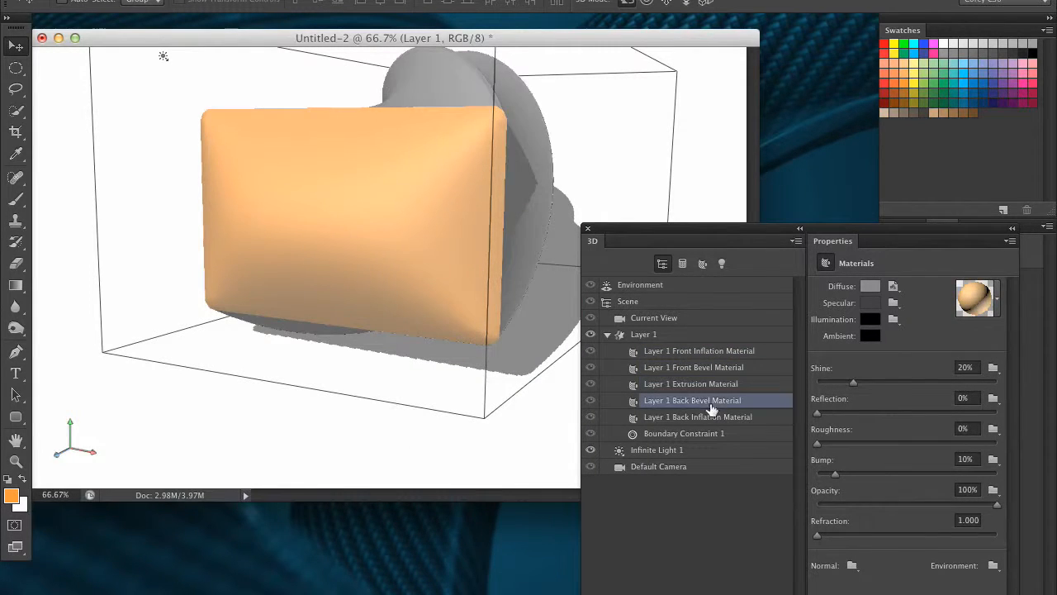
left_click(703, 418)
left_click(712, 352)
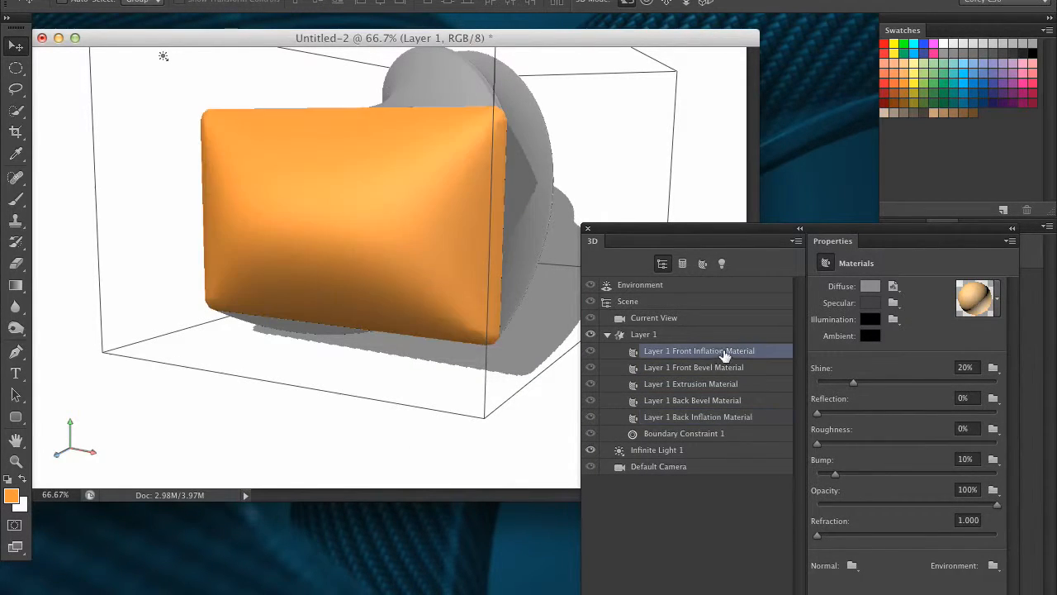
left_click(657, 285)
left_click(682, 354)
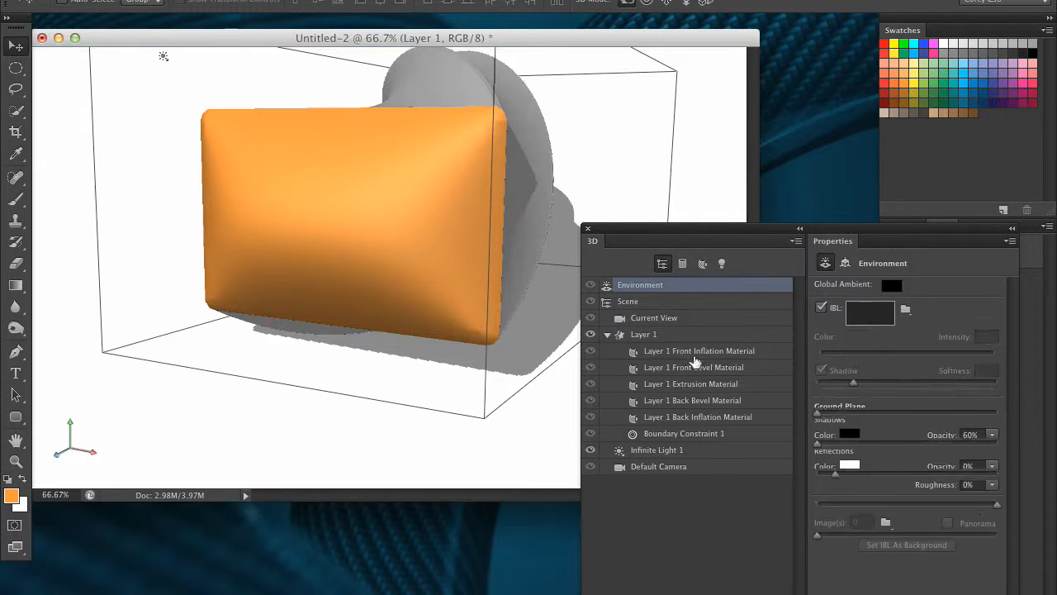
left_click(678, 390)
left_click(684, 417)
left_click(684, 433)
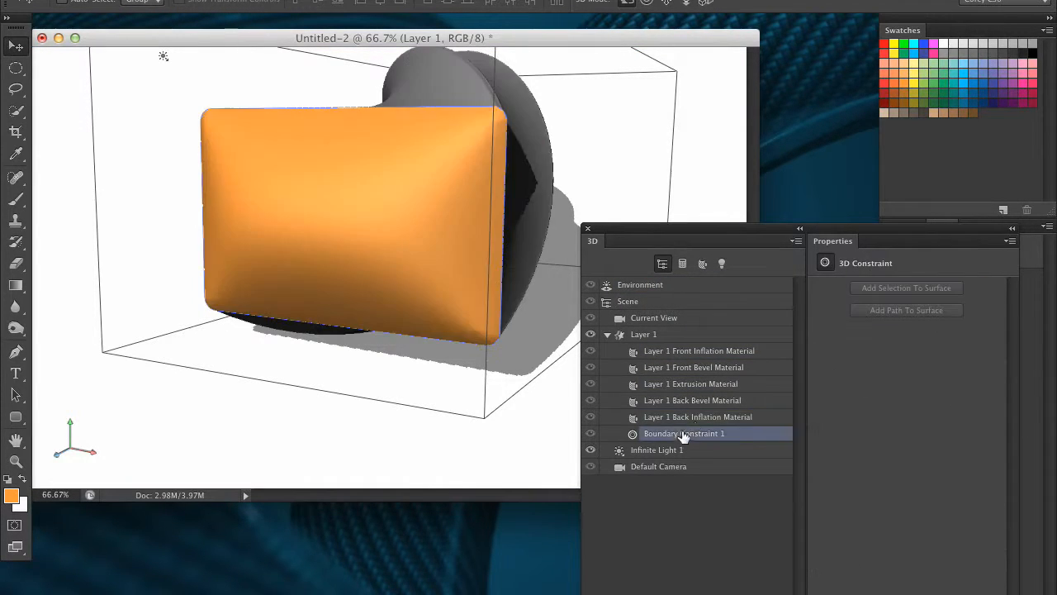
left_click(694, 416)
left_click(702, 369)
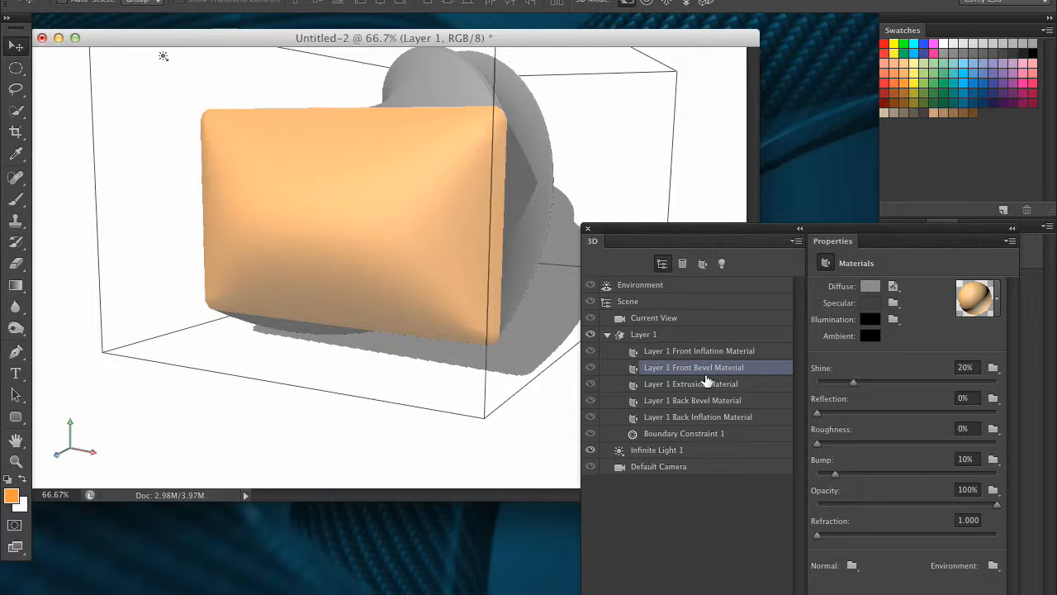
left_click(709, 353)
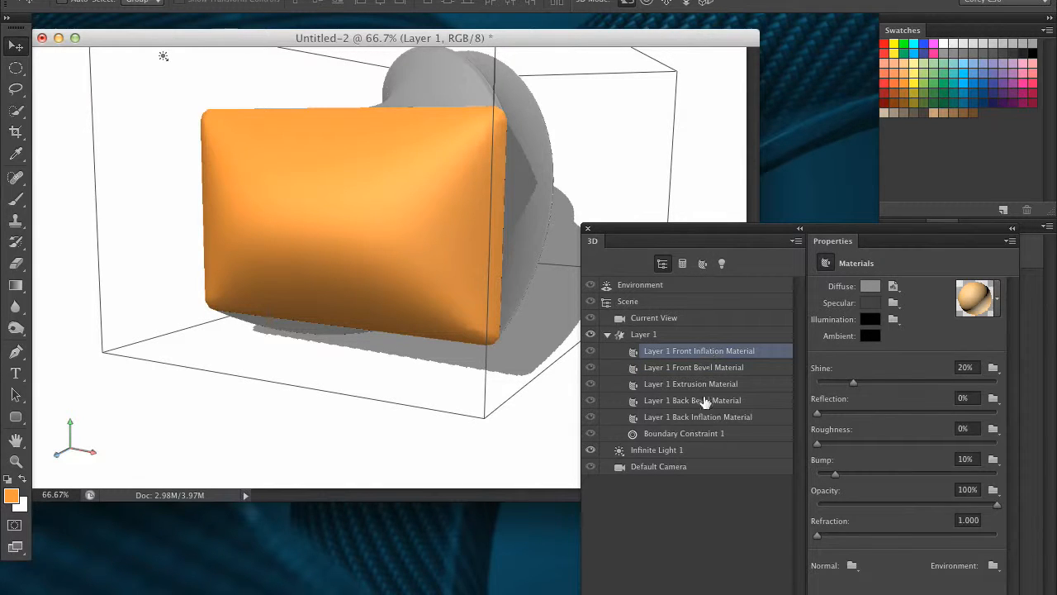
left_click(690, 450)
left_click(701, 417)
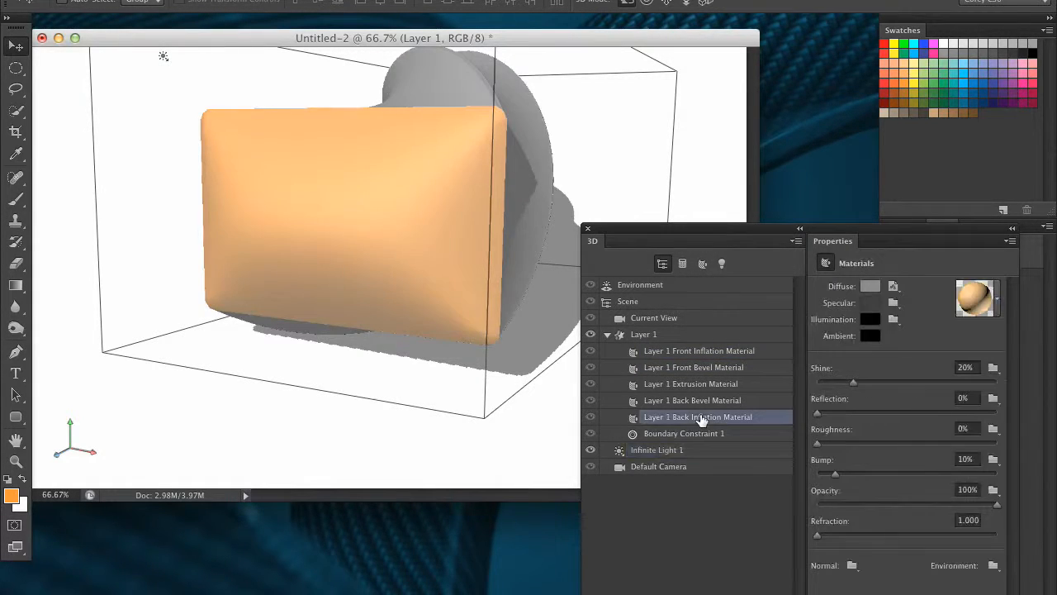
Step: Reposition the 3D and Properties panels below and beside the canvas
left_click_drag(823, 228, 698, 137)
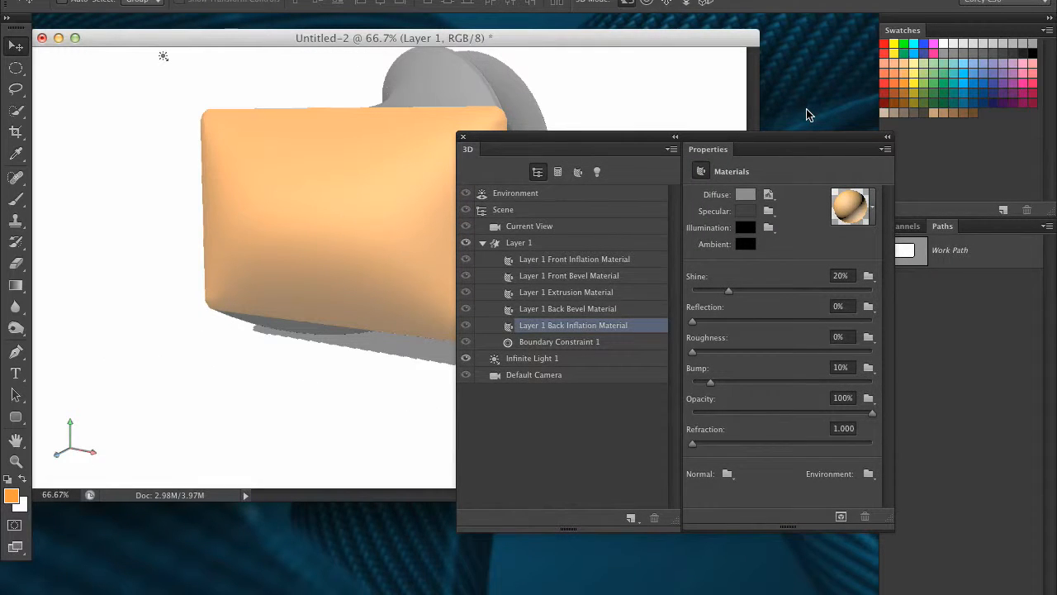
left_click_drag(724, 139, 683, 134)
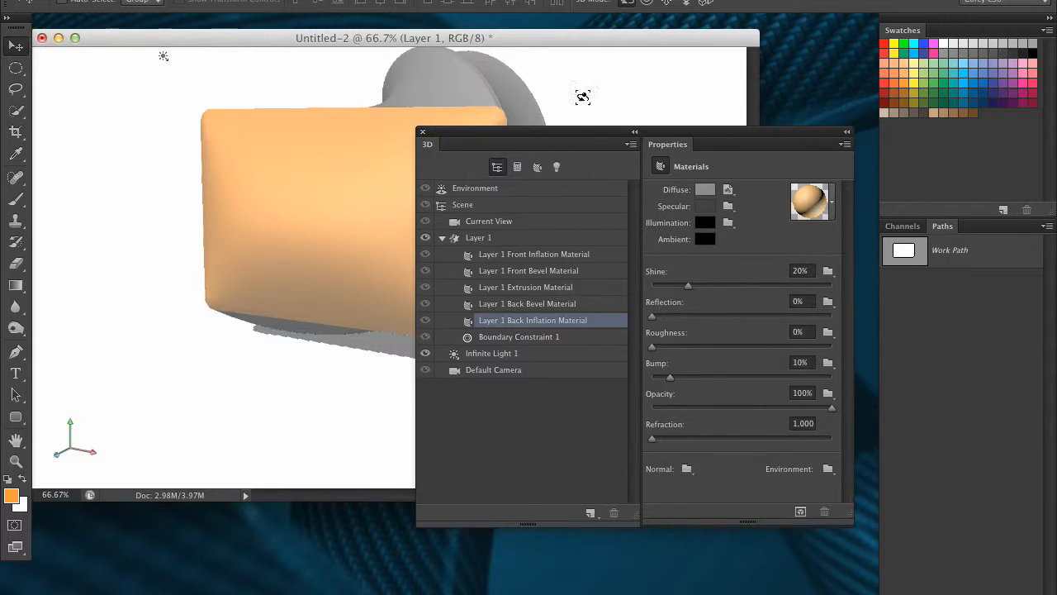
left_click_drag(585, 132, 598, 180)
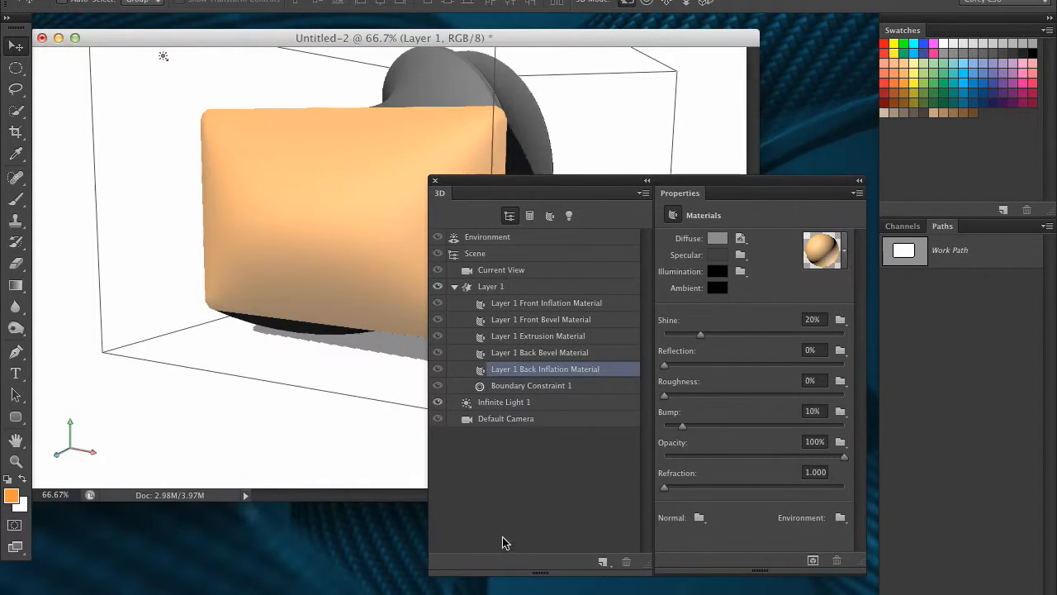
left_click_drag(512, 179, 659, 246)
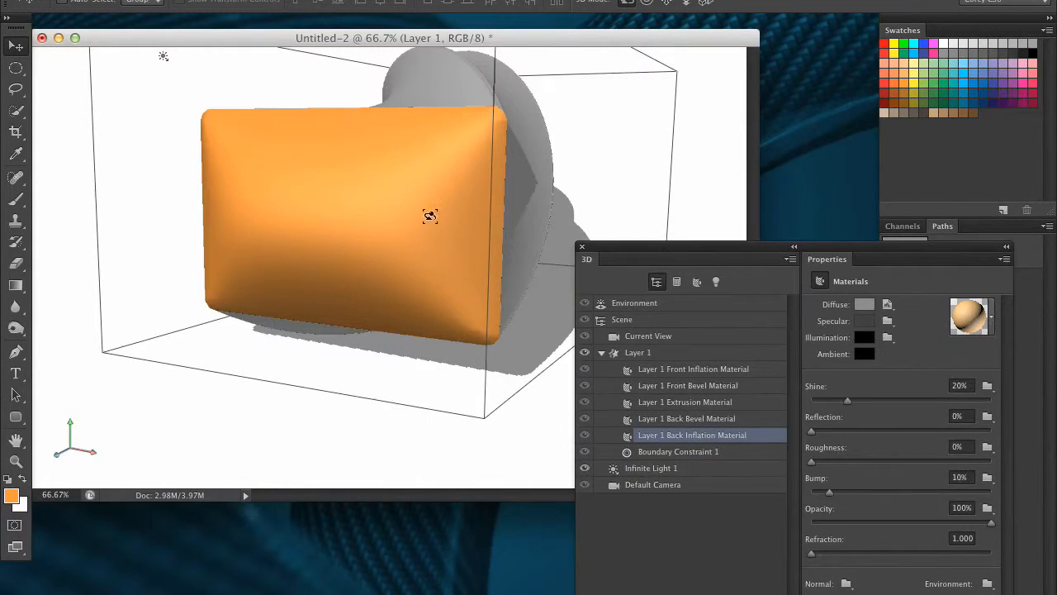